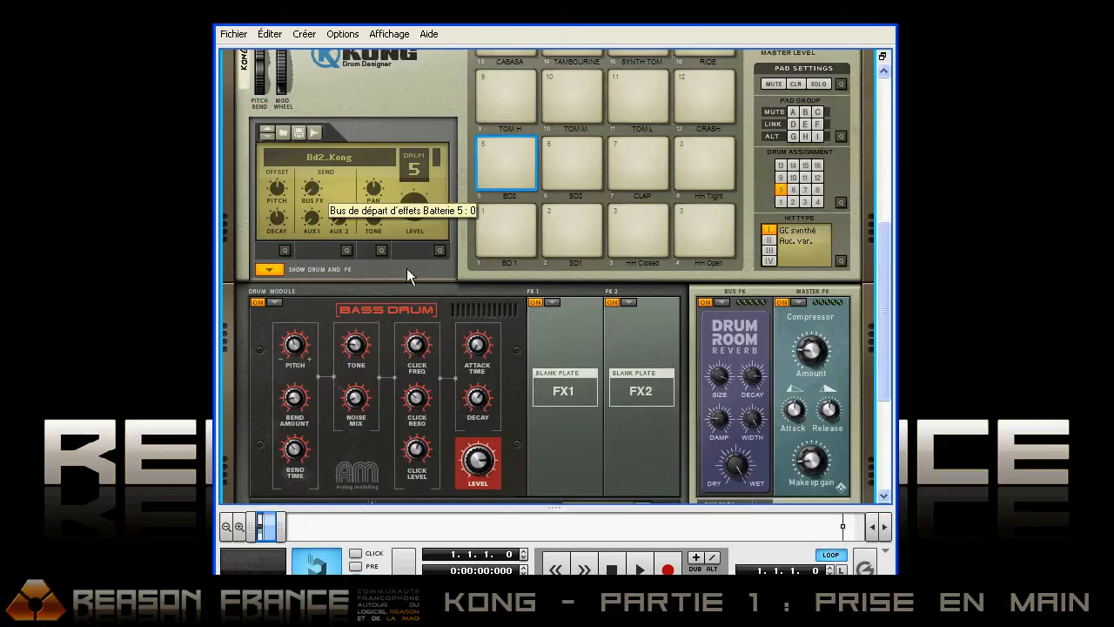
# Select Kong's SD1 pad and examine its bus and auxiliary send controls
pyautogui.click(568, 232)
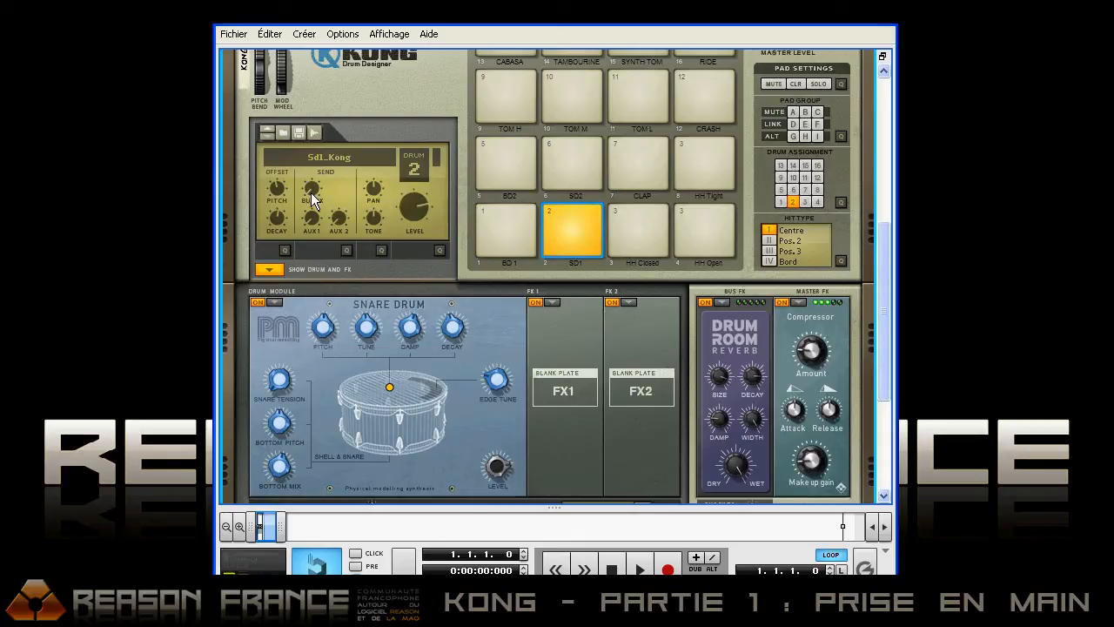
pyautogui.scroll(-1, 885, 235)
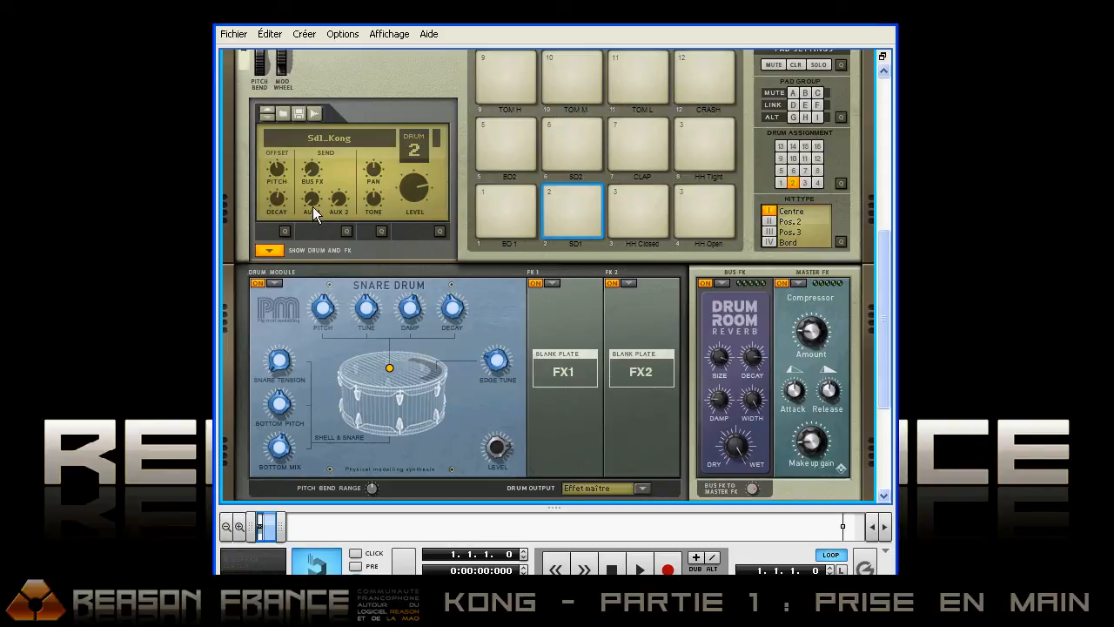
pyautogui.scroll(-5, 277, 318)
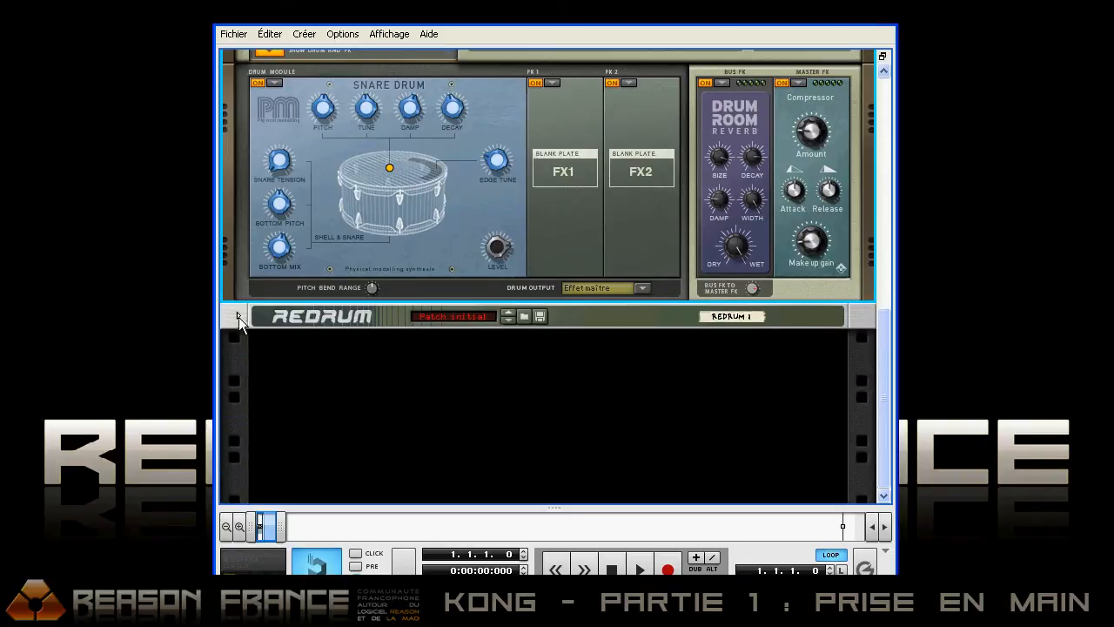
# Unfold the Redrum, try out channel 1's second send level, and fold the device again
pyautogui.click(239, 316)
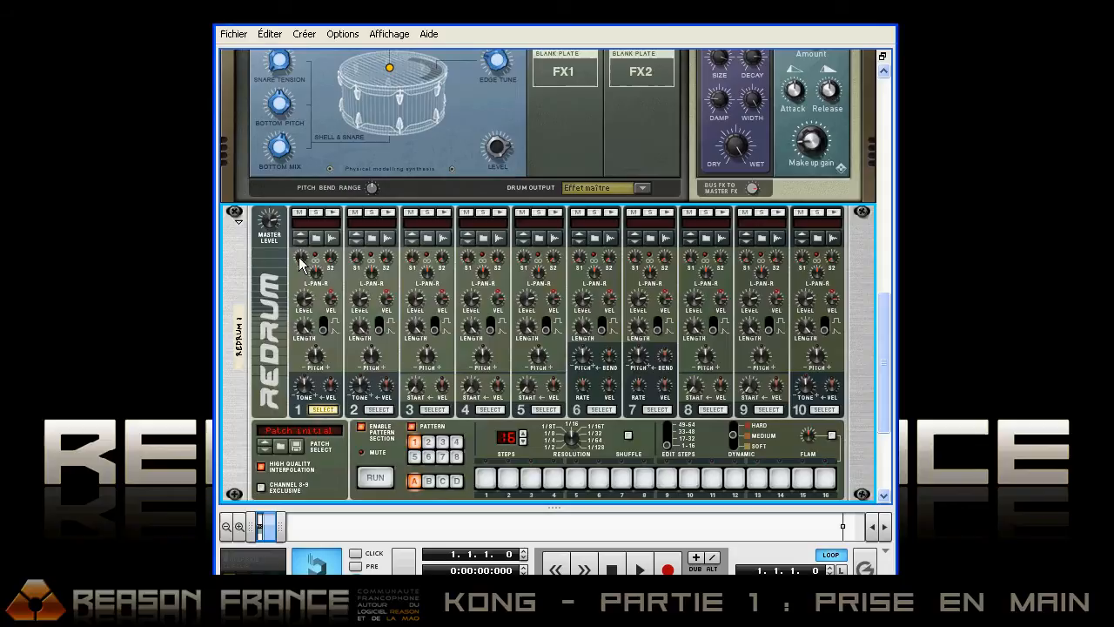
pyautogui.moveTo(336, 264); pyautogui.dragTo(339, 168)
pyautogui.moveTo(336, 214); pyautogui.dragTo(336, 263)
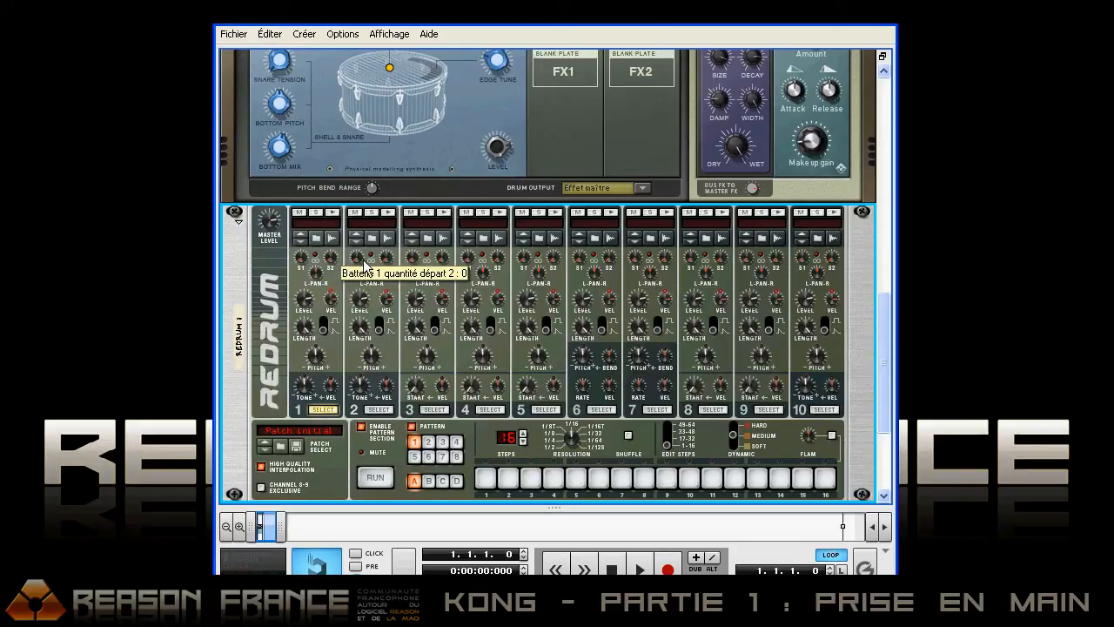
pyautogui.click(238, 222)
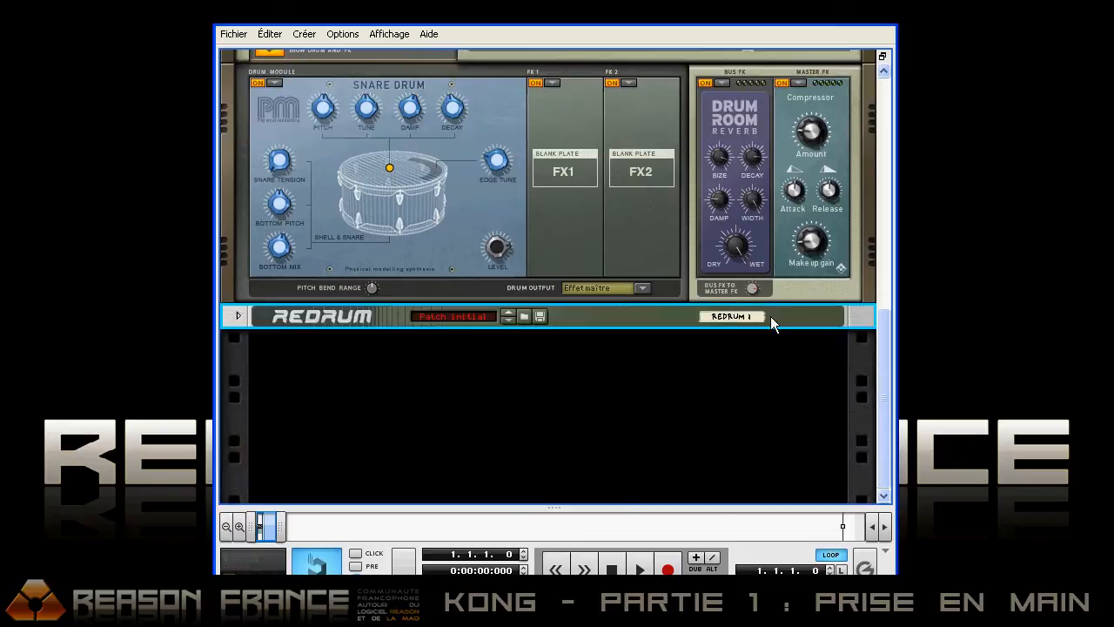
# Show the rear of the rack and create an RV7000 advanced reverb below the mixer
pyautogui.moveTo(879, 371); pyautogui.dragTo(883, 223)
pyautogui.press('Tab')
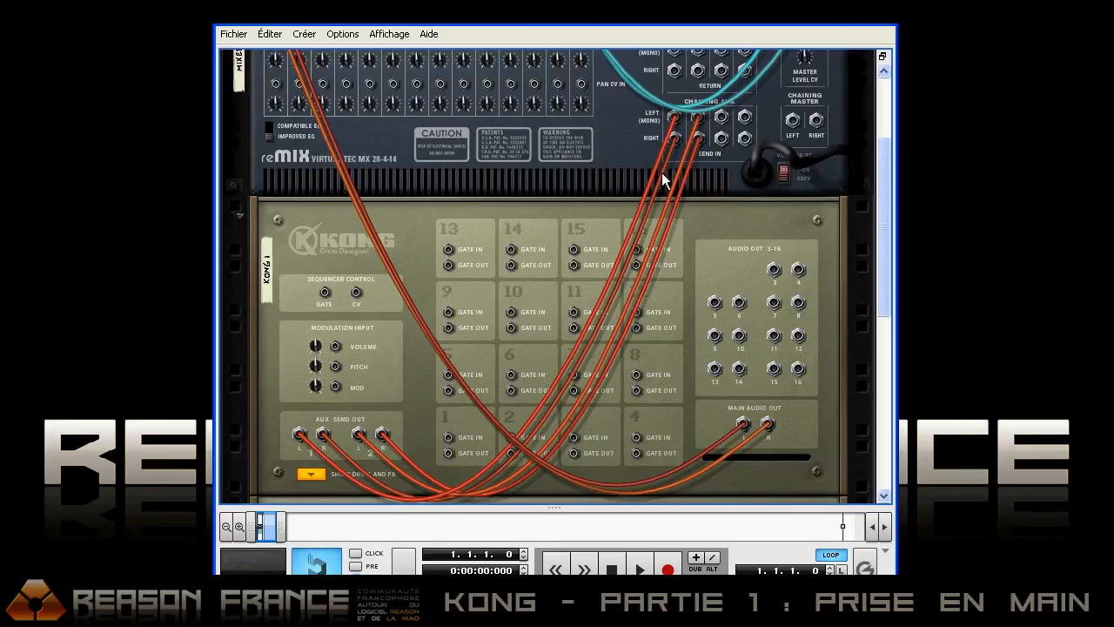
pyautogui.scroll(2, 522, 213)
pyautogui.click(362, 191)
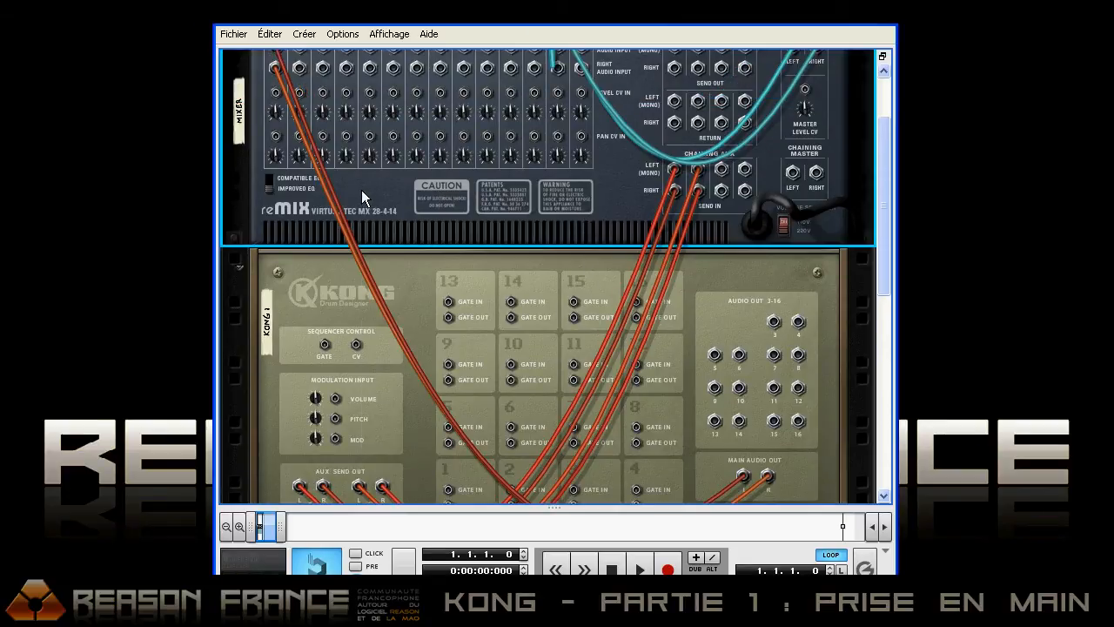
pyautogui.rightClick(361, 190)
pyautogui.moveTo(409, 319)
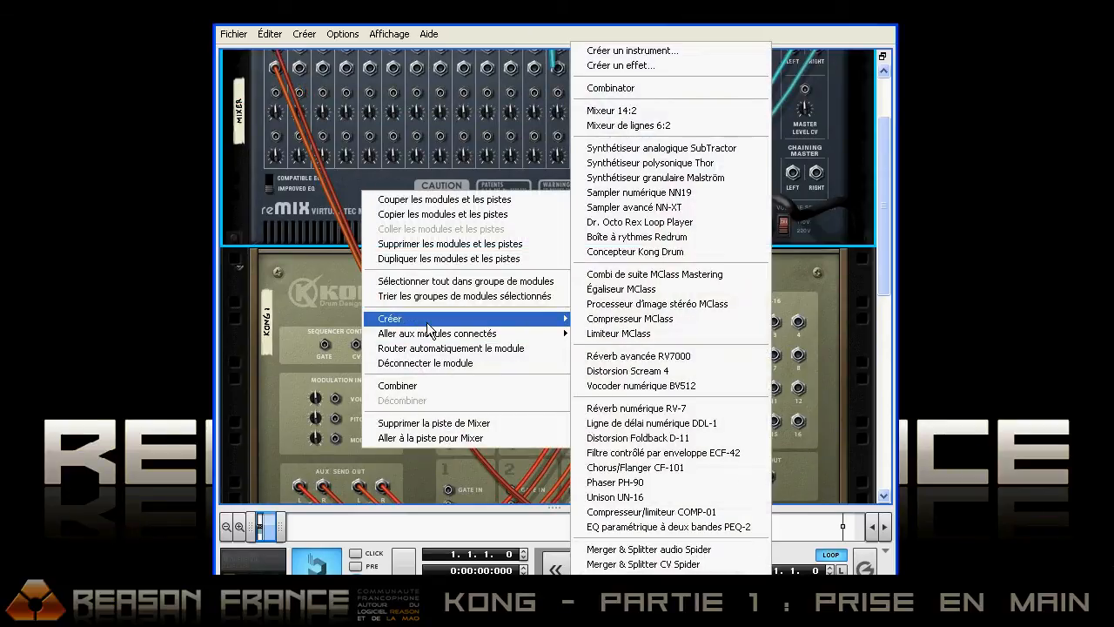
pyautogui.click(675, 357)
# Create a DDL-1 digital delay line below the mixer
pyautogui.rightClick(383, 193)
pyautogui.moveTo(573, 322)
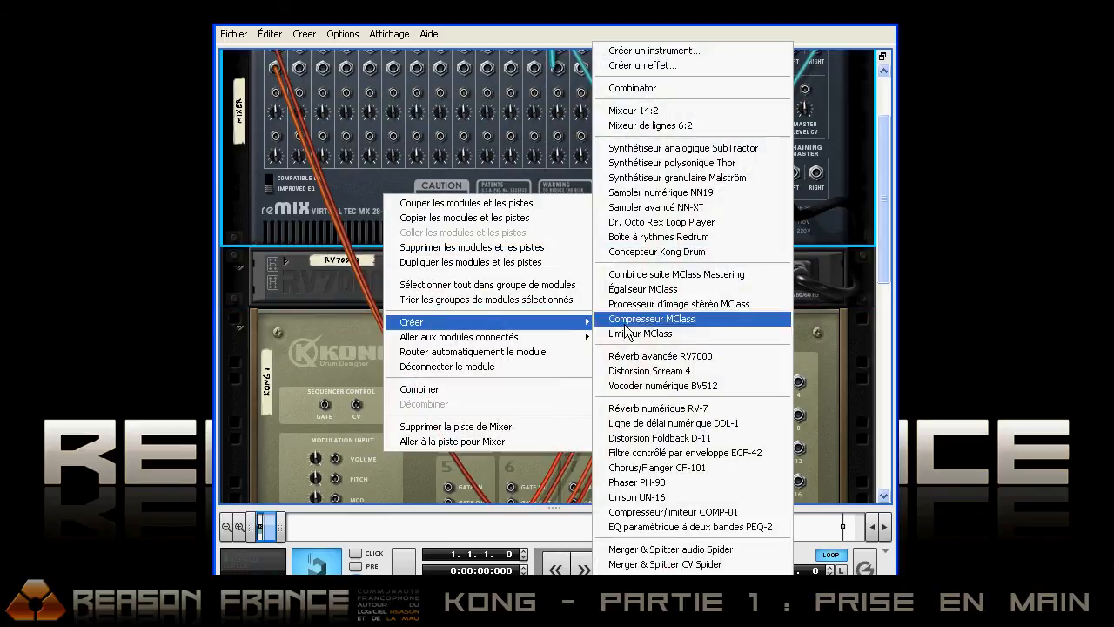
pyautogui.click(697, 423)
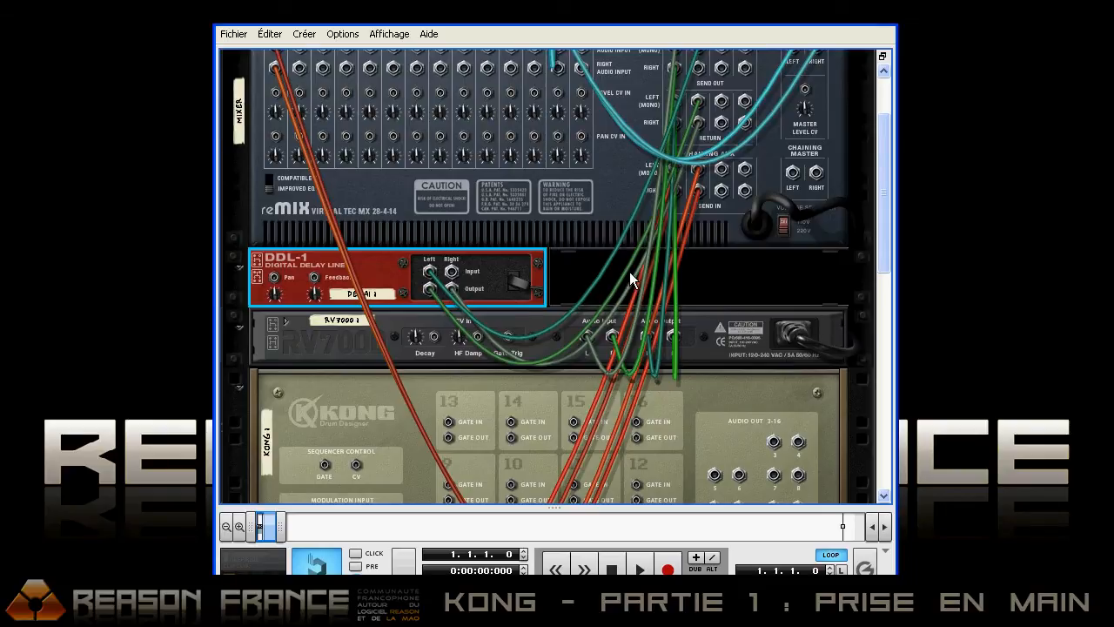
# Show the front of the rack and try out the auxiliary 1 send on mixer channel 1
pyautogui.press('Tab')
pyautogui.moveTo(879, 259); pyautogui.dragTo(879, 212)
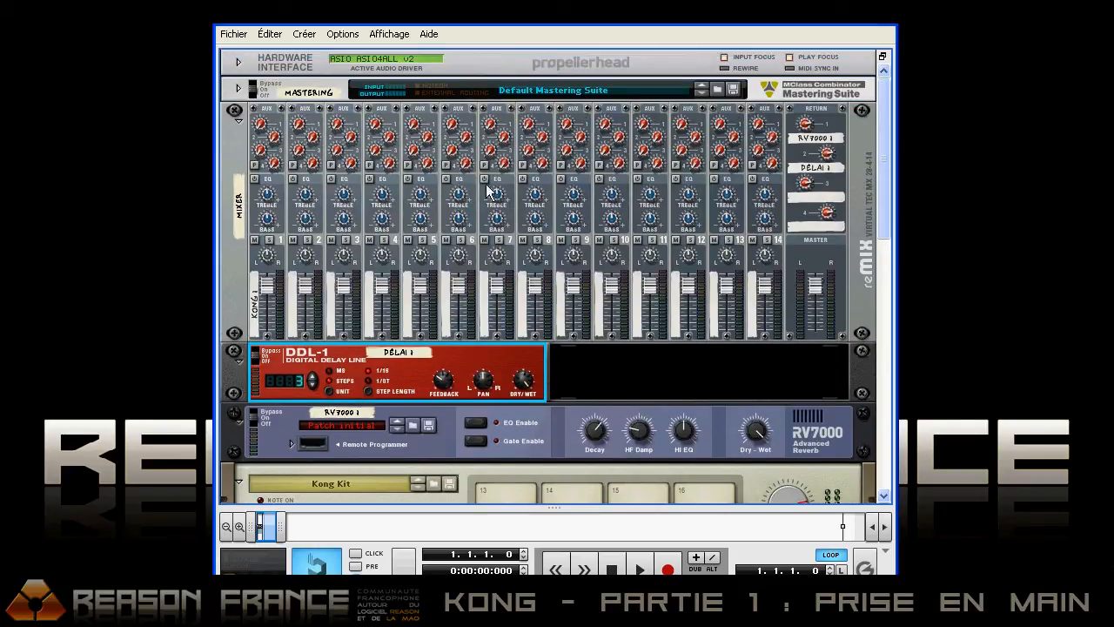
pyautogui.click(258, 129)
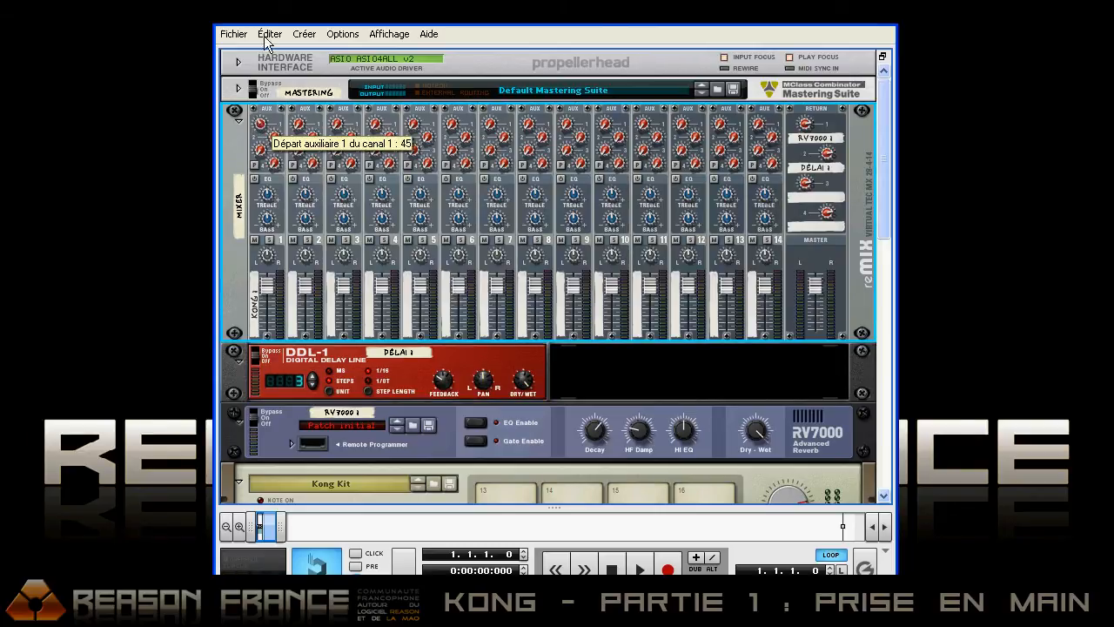
pyautogui.moveTo(267, 112); pyautogui.dragTo(276, 143)
# Enlarge the sequencer area and create a SubTractor synthesizer below the mixer
pyautogui.moveTo(580, 508); pyautogui.dragTo(565, 345)
pyautogui.rightClick(238, 257)
pyautogui.moveTo(298, 386)
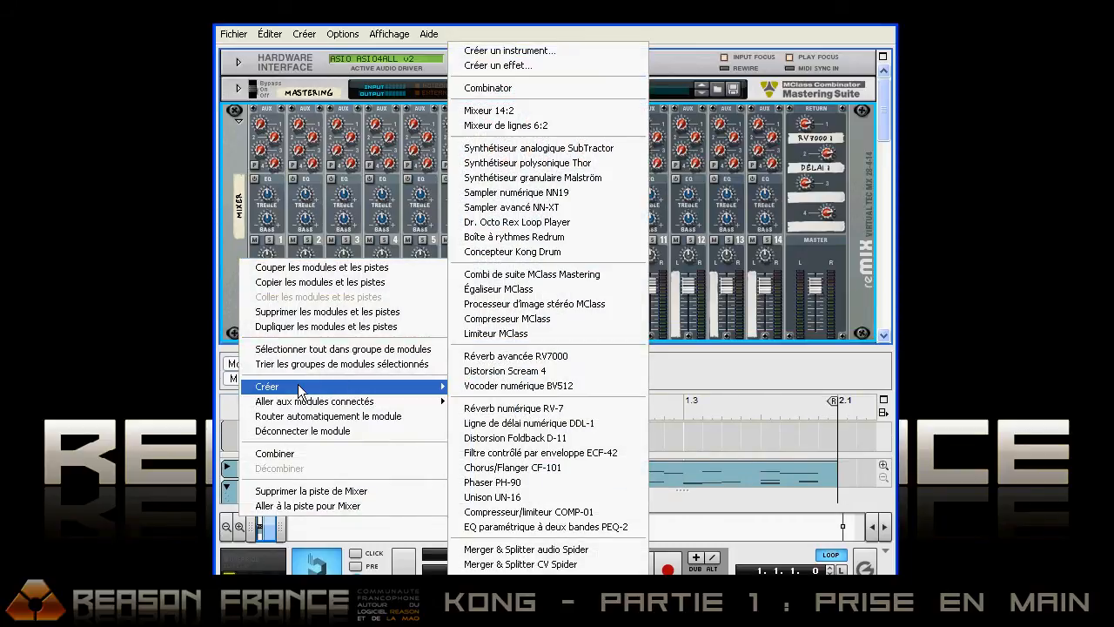
pyautogui.click(564, 149)
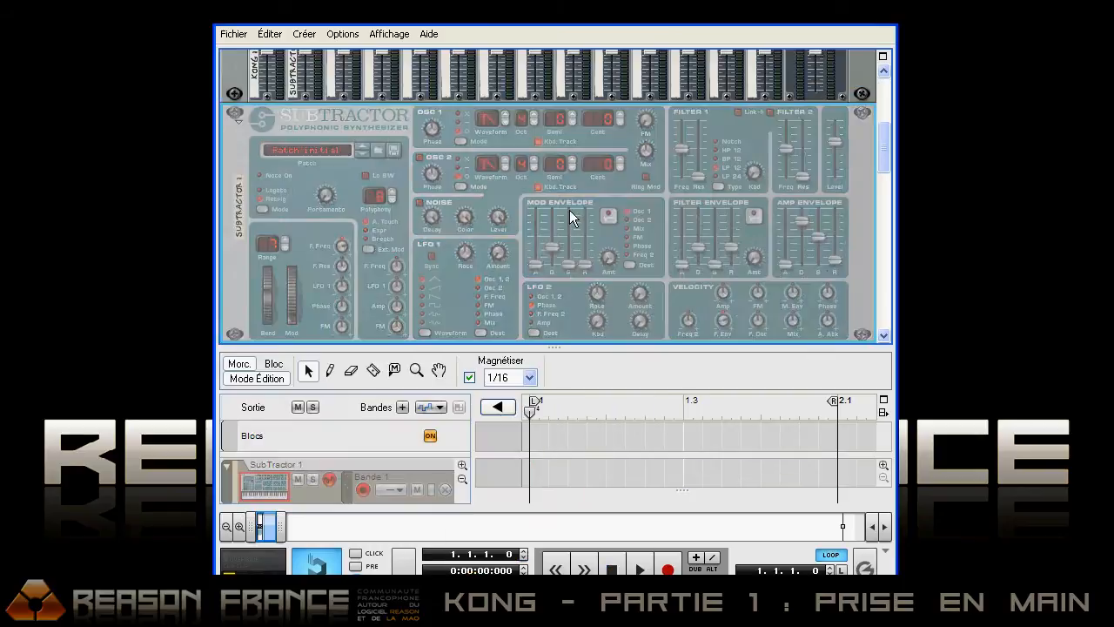
# Raise the auxiliary 1 and auxiliary 2 sends on the SubTractor's mixer channel
pyautogui.moveTo(887, 166); pyautogui.dragTo(887, 111)
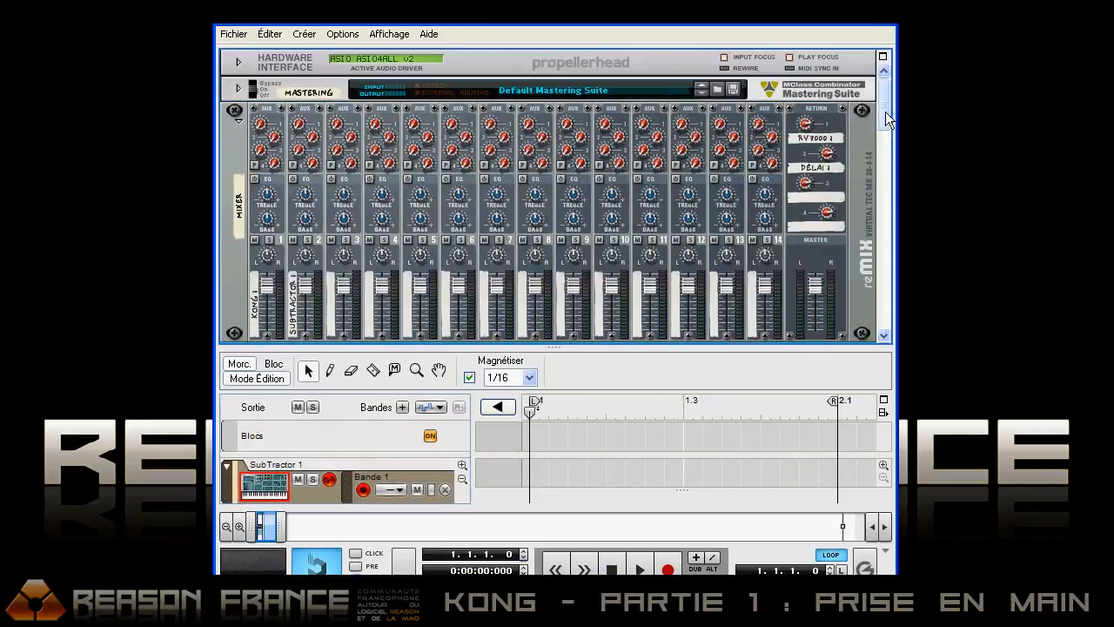
pyautogui.click(298, 127)
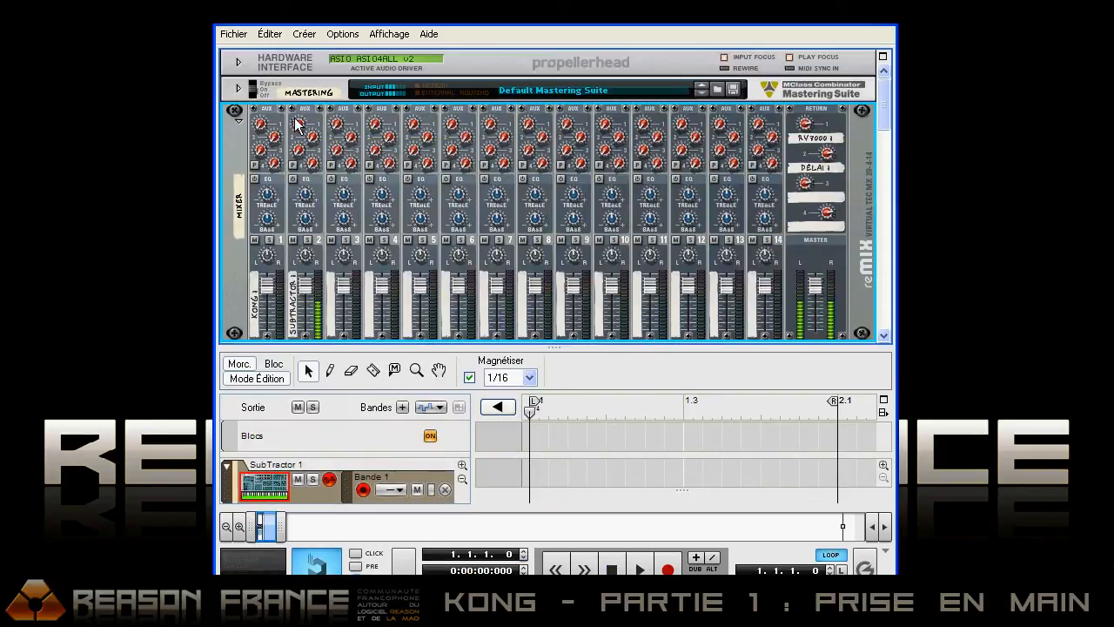
pyautogui.moveTo(300, 71); pyautogui.dragTo(300, 45)
pyautogui.moveTo(311, 138); pyautogui.dragTo(312, 123)
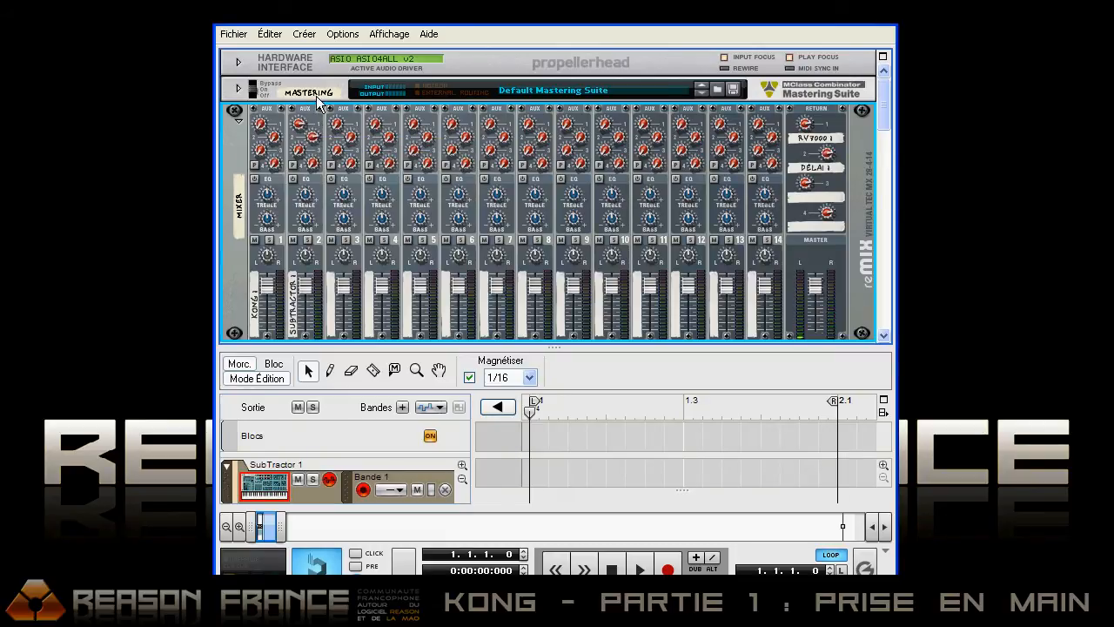
# Select the Kong 1 track in the sequencer and enlarge the rack area to show the whole Kong
pyautogui.scroll(-3, 343, 211)
pyautogui.moveTo(357, 346); pyautogui.dragTo(358, 202)
pyautogui.click(267, 440)
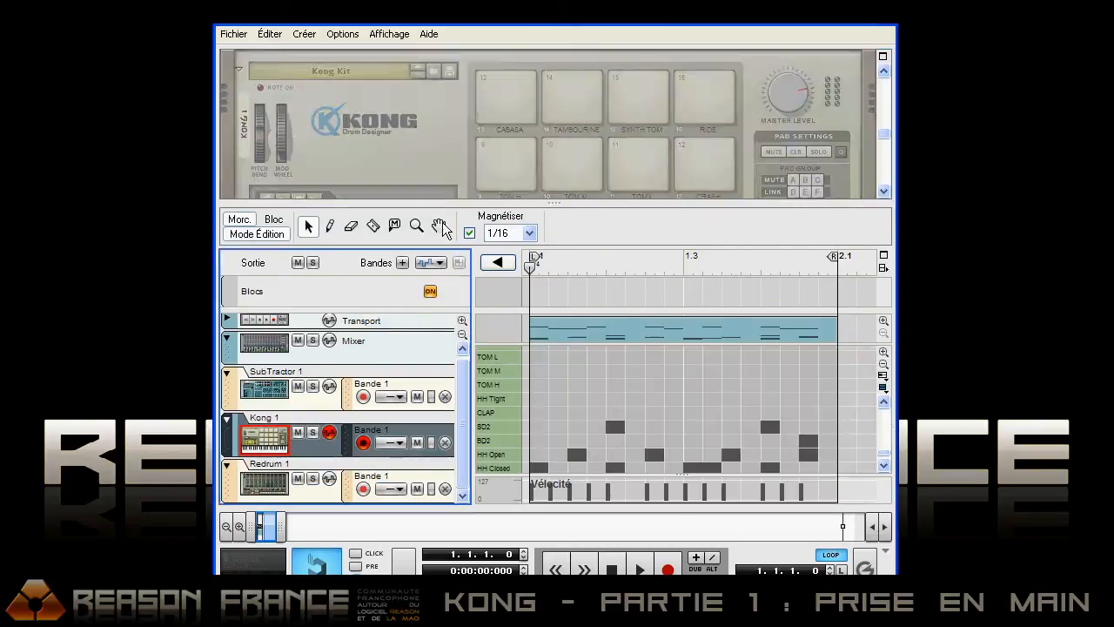
pyautogui.moveTo(443, 328); pyautogui.dragTo(426, 492)
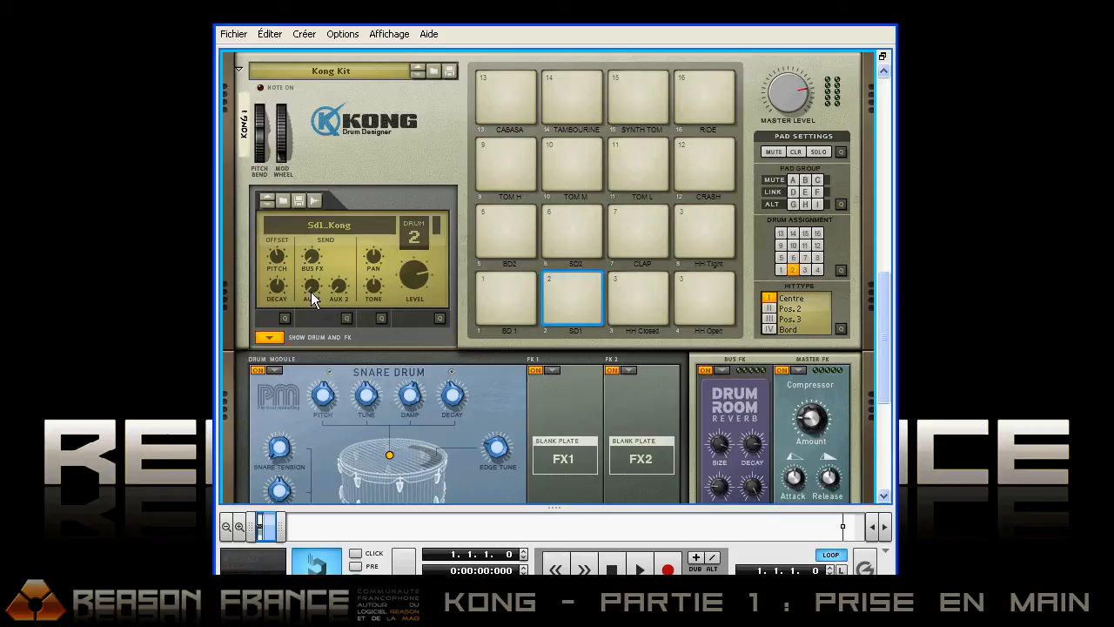
# Set the SD1 pad's auxiliary 1 send to 104, raise the BD2 pad's auxiliary 2 send, and play BD2
pyautogui.scroll(3, 876, 309)
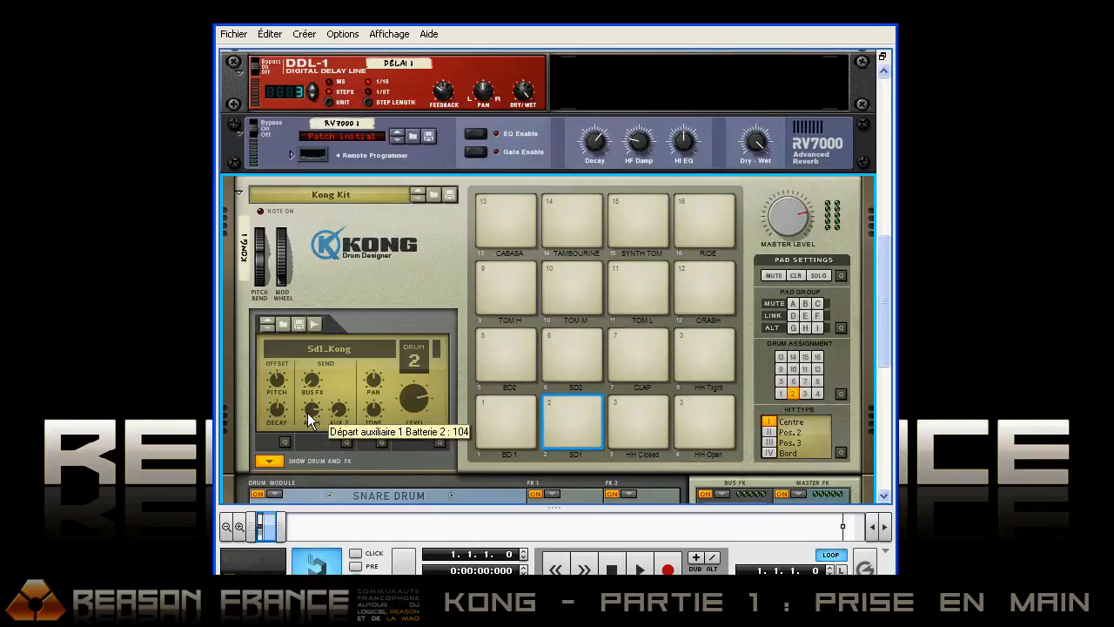
pyautogui.click(491, 342)
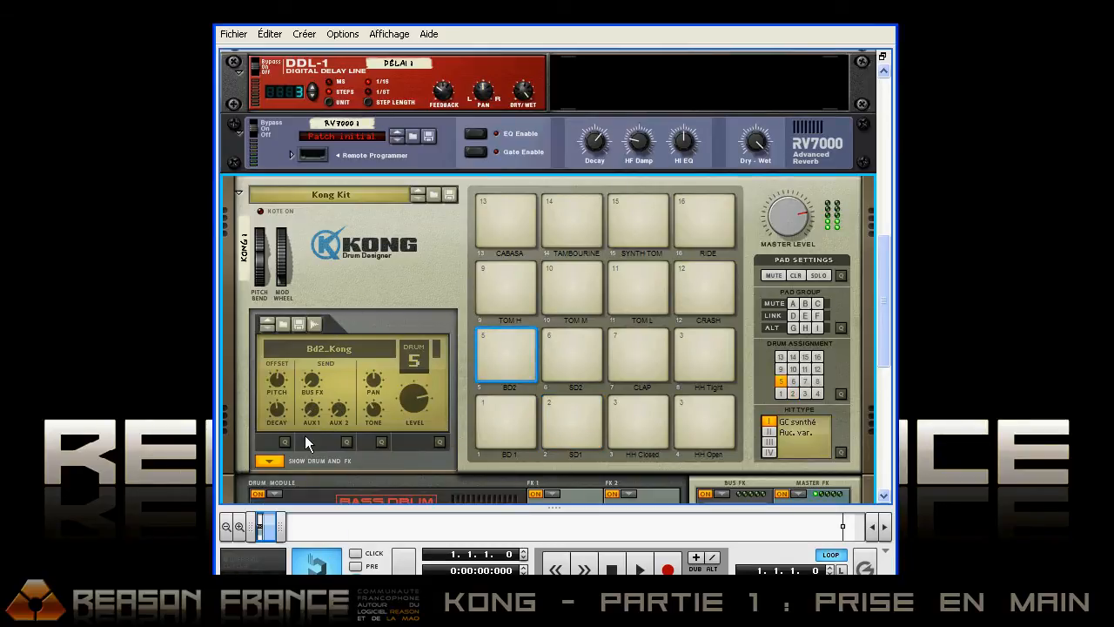
pyautogui.moveTo(331, 412); pyautogui.dragTo(342, 329)
pyautogui.click(505, 338)
# Audition the SD1 and BD2 pads through the reverb and delay
pyautogui.scroll(1, 881, 270)
pyautogui.click(434, 178)
pyautogui.click(437, 103)
pyautogui.click(556, 443)
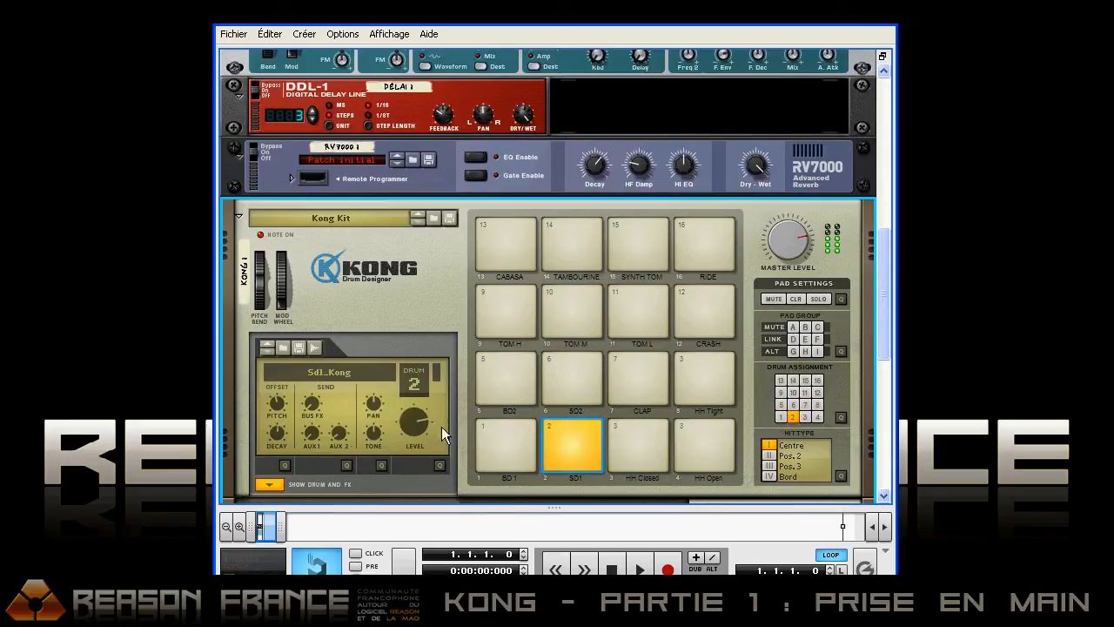
pyautogui.click(489, 381)
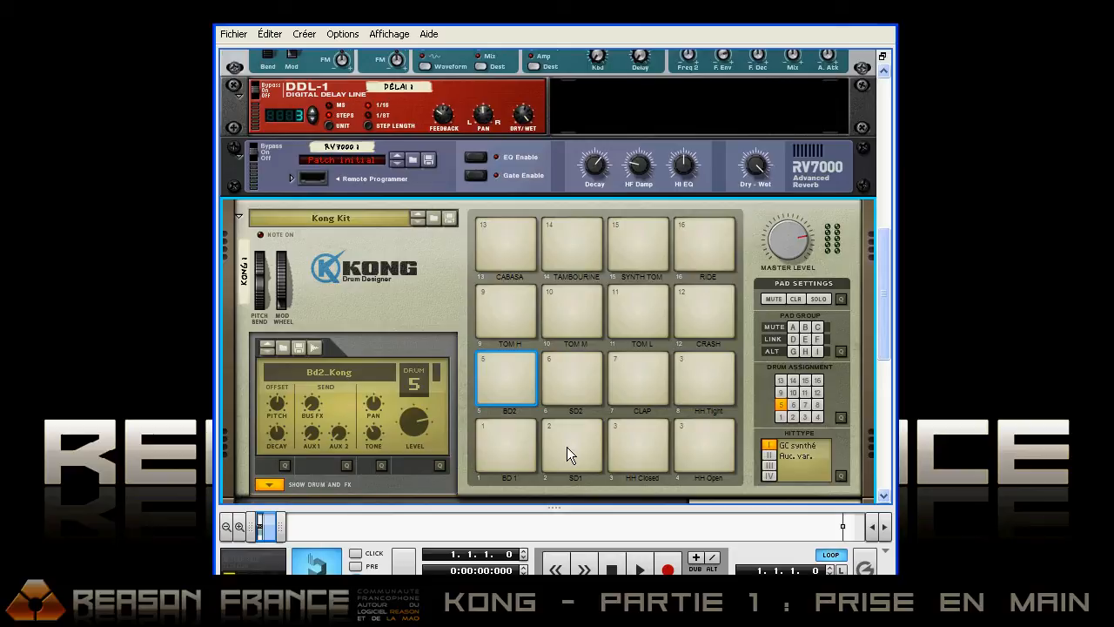
# Show the rack's rear and disconnect the DDL-1's input and output cables and the RV7000's audio input cables
pyautogui.press('Tab')
pyautogui.scroll(5, 882, 318)
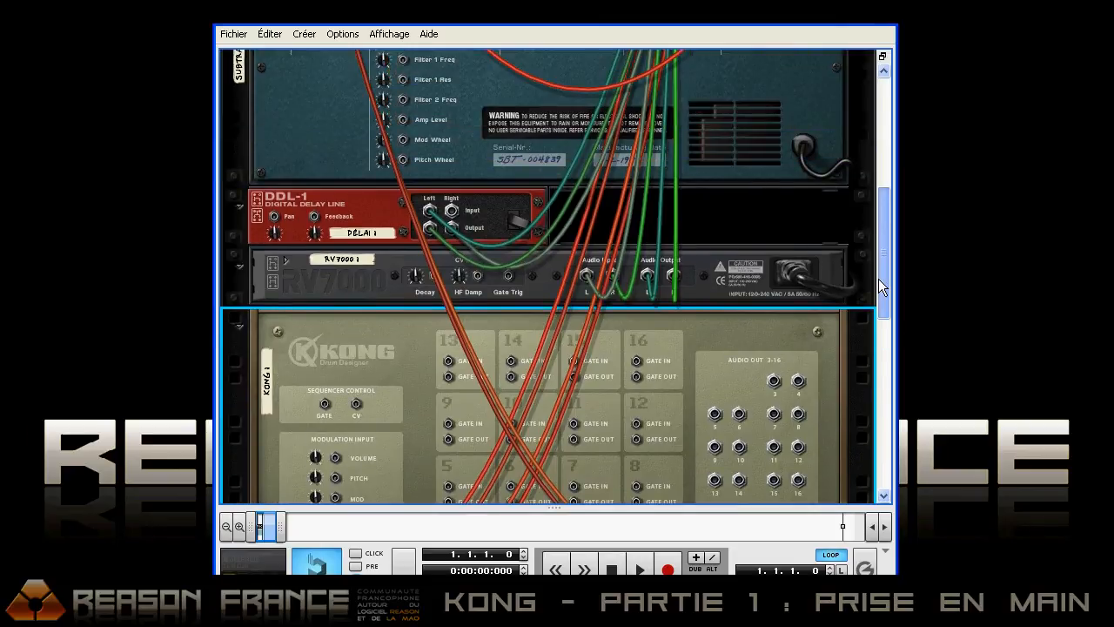
pyautogui.scroll(7, 854, 256)
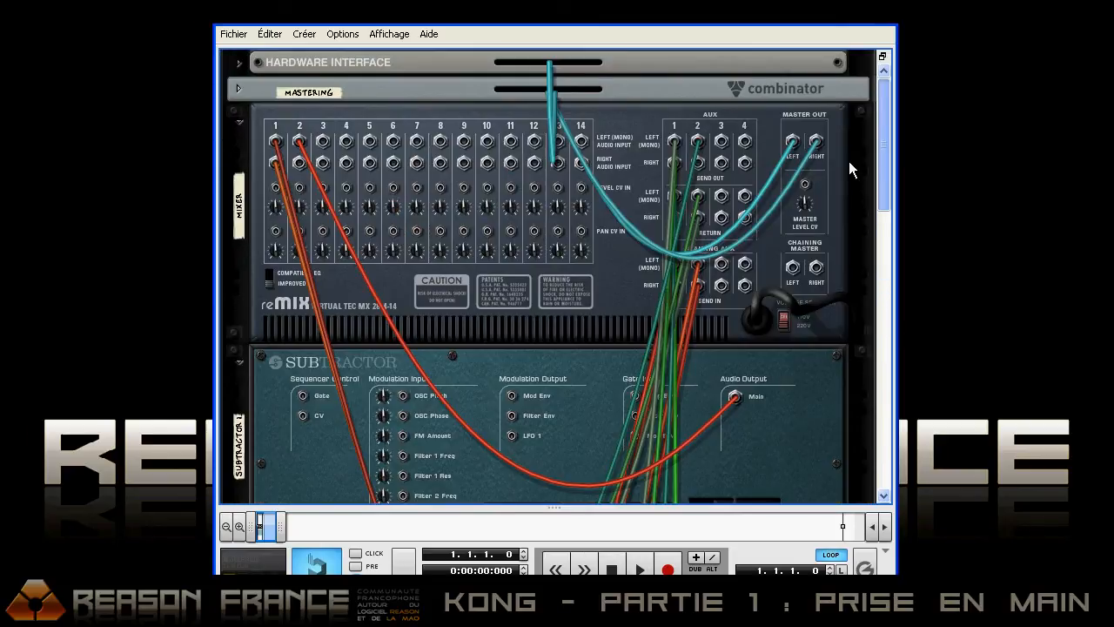
pyautogui.scroll(-5, 851, 241)
pyautogui.moveTo(431, 400); pyautogui.dragTo(429, 365)
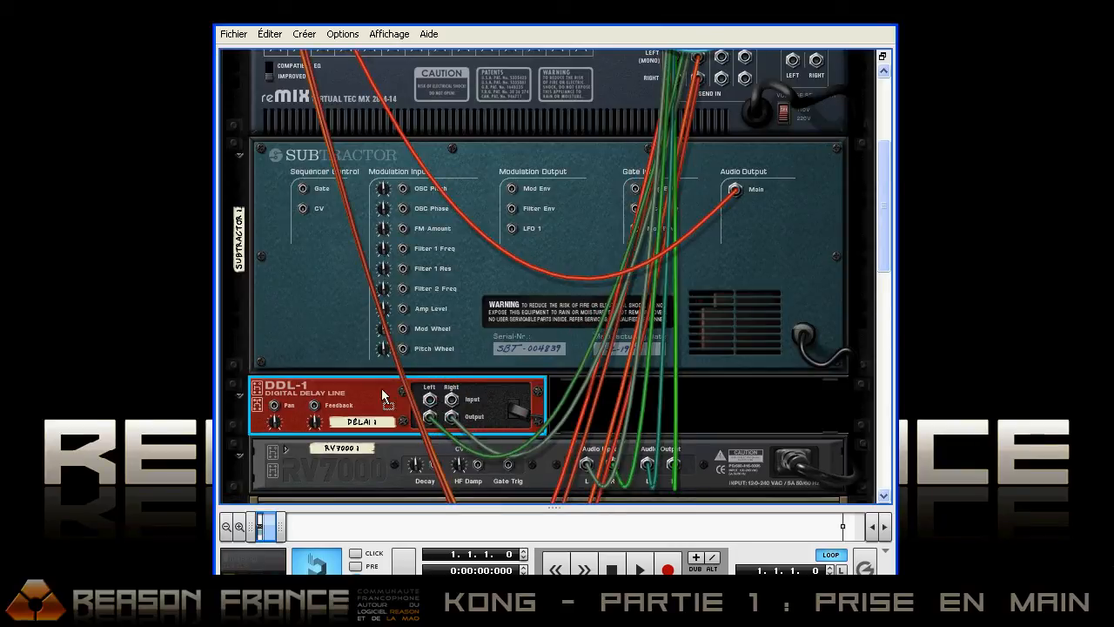
pyautogui.moveTo(430, 417); pyautogui.dragTo(399, 406)
pyautogui.scroll(-1, 585, 419)
pyautogui.moveTo(588, 412); pyautogui.dragTo(572, 354)
# Connect Kong's Aux Send Out 1 to the RV7000 audio inputs and Aux Send Out 2 to the DDL-1 inputs
pyautogui.scroll(-5, 557, 358)
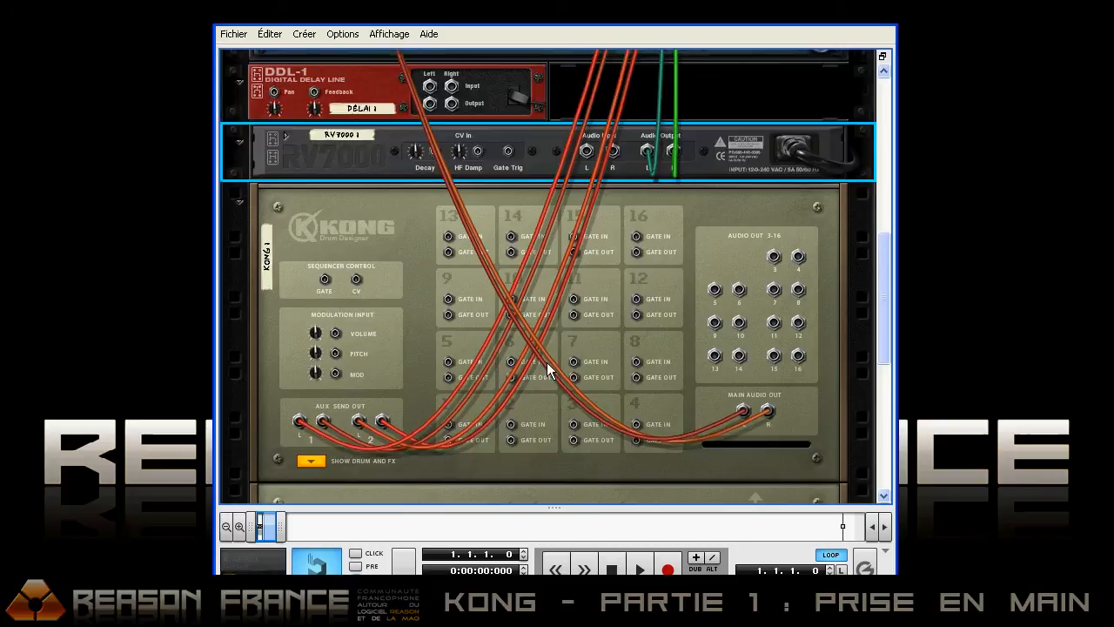
pyautogui.scroll(-2, 523, 374)
pyautogui.scroll(-1, 335, 437)
pyautogui.scroll(1, 348, 409)
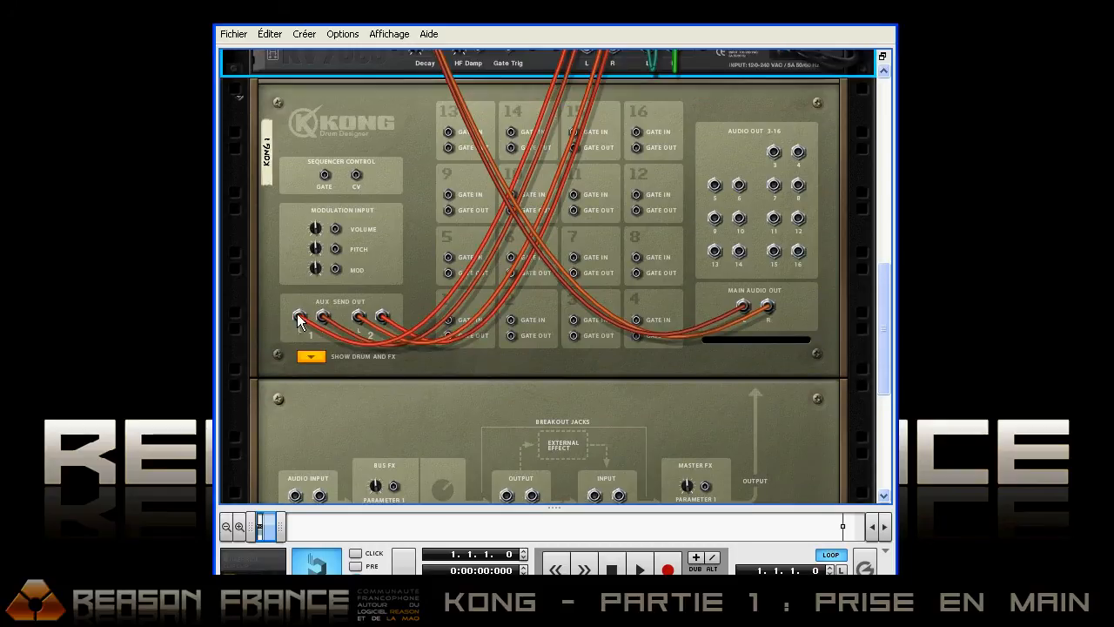
pyautogui.moveTo(299, 319)
pyautogui.mouseDown()
pyautogui.moveTo(407, 120)
pyautogui.moveTo(475, 84)
pyautogui.moveTo(503, 159)
pyautogui.moveTo(592, 162)
pyautogui.moveTo(587, 152)
pyautogui.mouseUp()
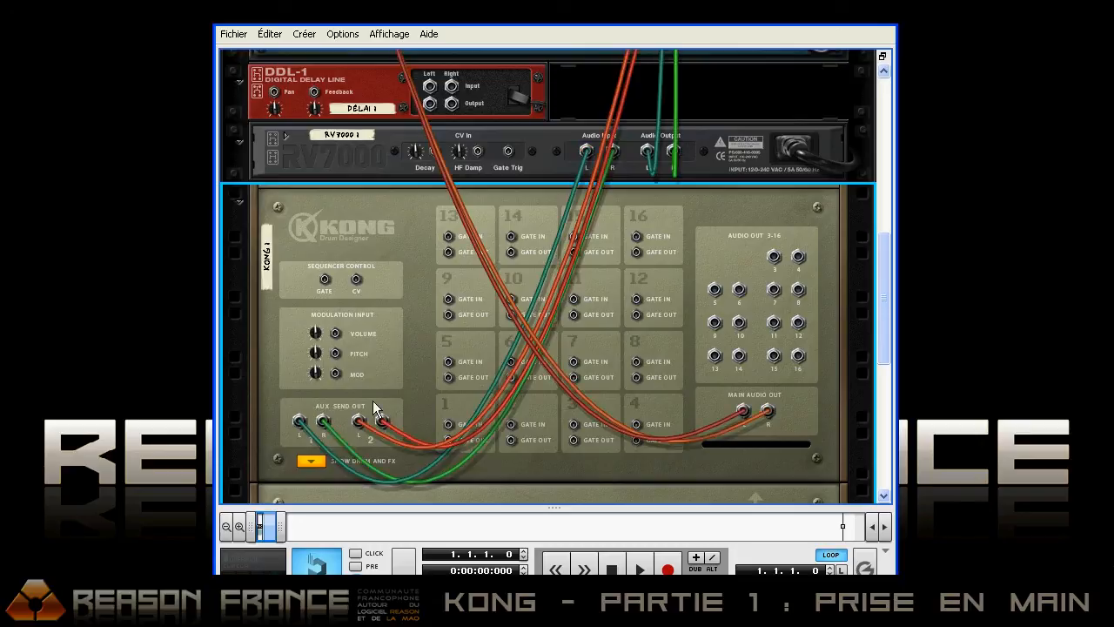
pyautogui.moveTo(360, 422); pyautogui.dragTo(429, 88)
# Connect the RV7000 audio outputs to mixer channel 13 and the DDL-1 output to mixer channel 14
pyautogui.scroll(3, 655, 313)
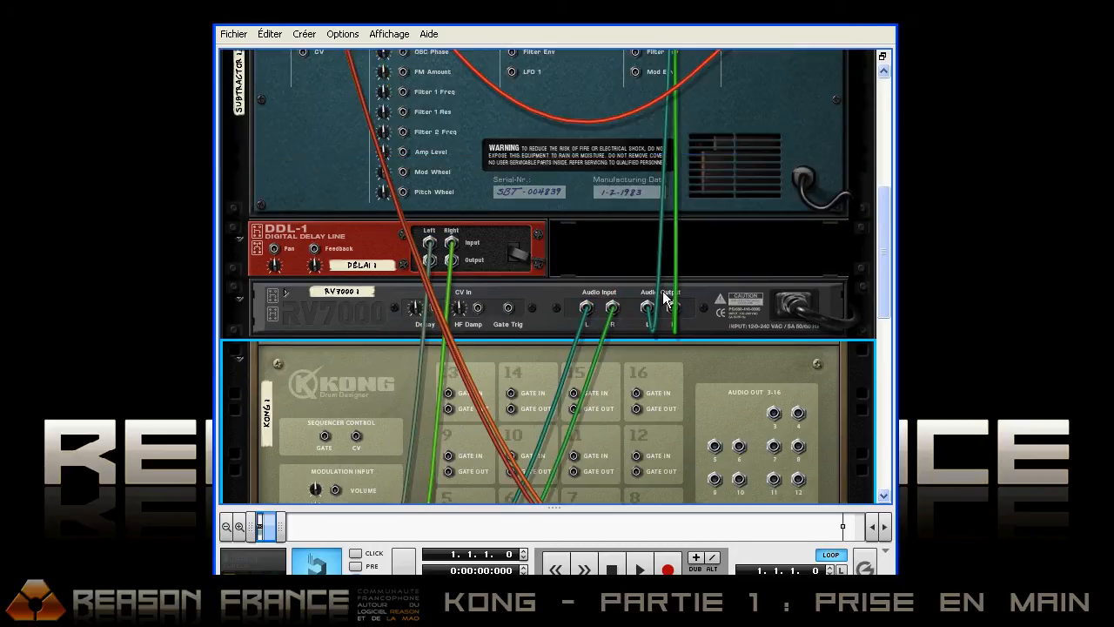
pyautogui.moveTo(652, 306); pyautogui.dragTo(558, 128)
pyautogui.scroll(-5, 498, 288)
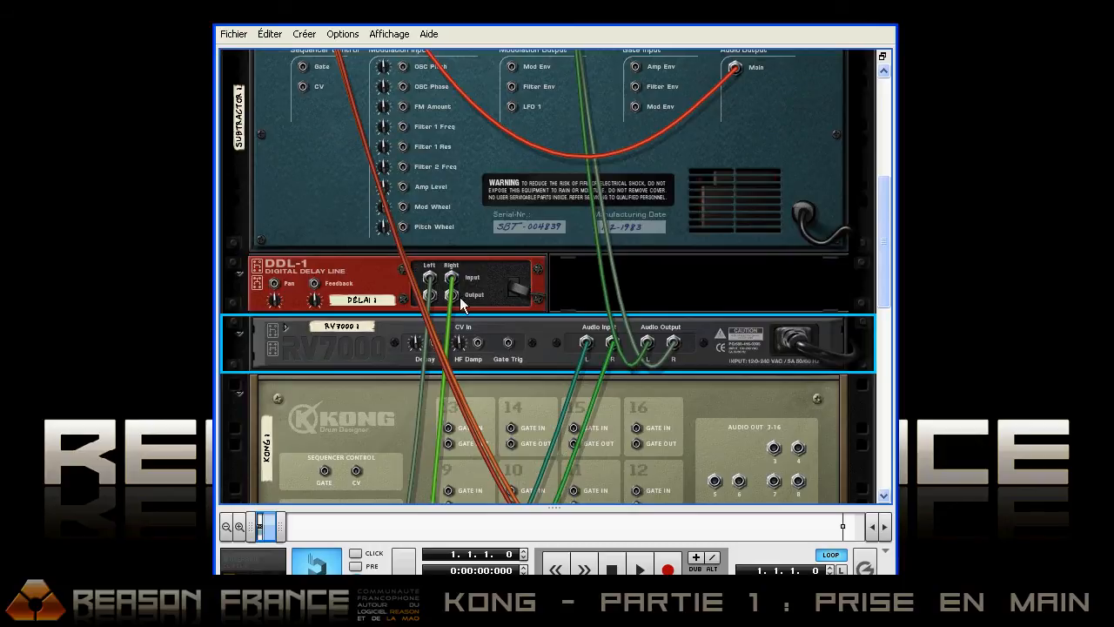
pyautogui.moveTo(430, 301); pyautogui.dragTo(581, 130)
pyautogui.scroll(-3, 595, 206)
# Show the rack's front, check the dry/wet levels of the DDL-1 and RV7000, and select the SD1 pad
pyautogui.press('Tab')
pyautogui.moveTo(885, 209); pyautogui.dragTo(861, 285)
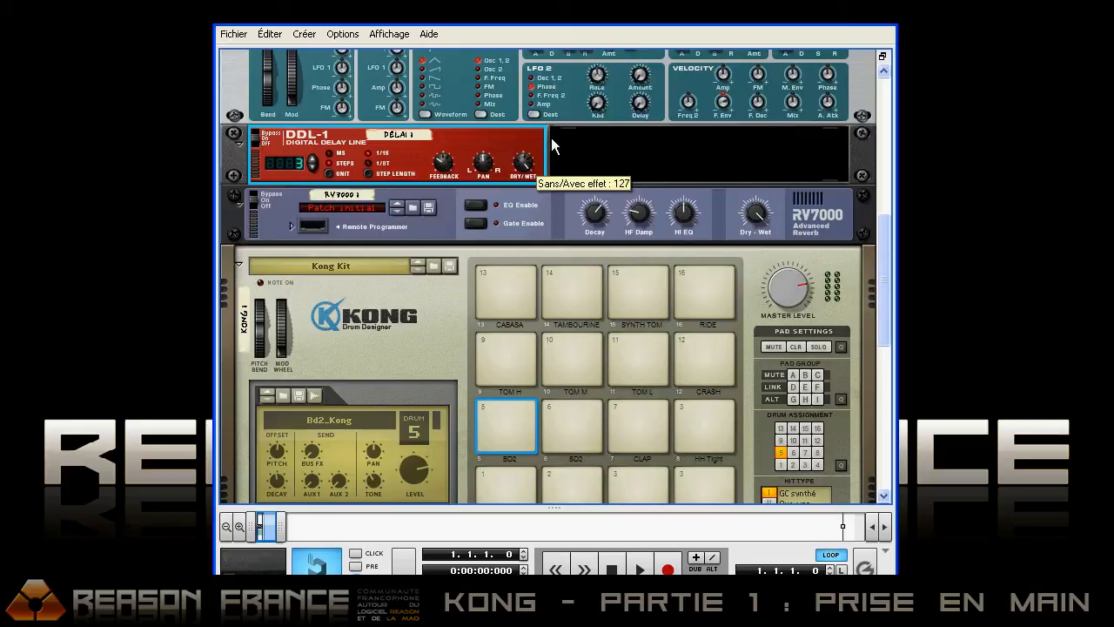
pyautogui.click(754, 223)
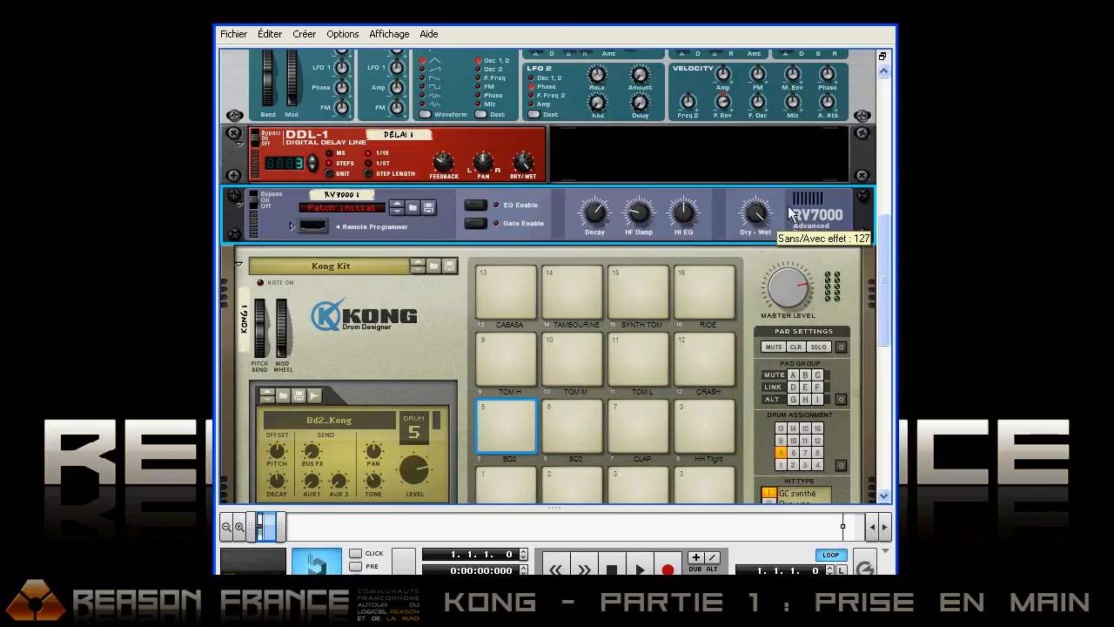
pyautogui.scroll(-4, 873, 266)
pyautogui.click(561, 357)
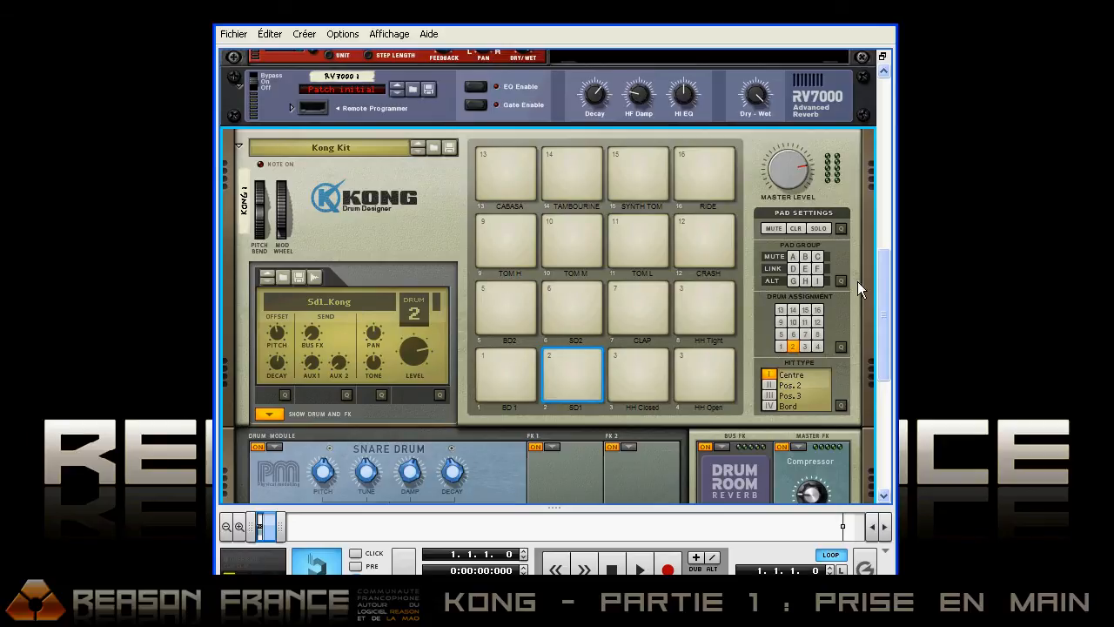
# Go up to the mixer and slightly adjust the volume fader of channel 13, the RV7000 return
pyautogui.scroll(-1, 880, 284)
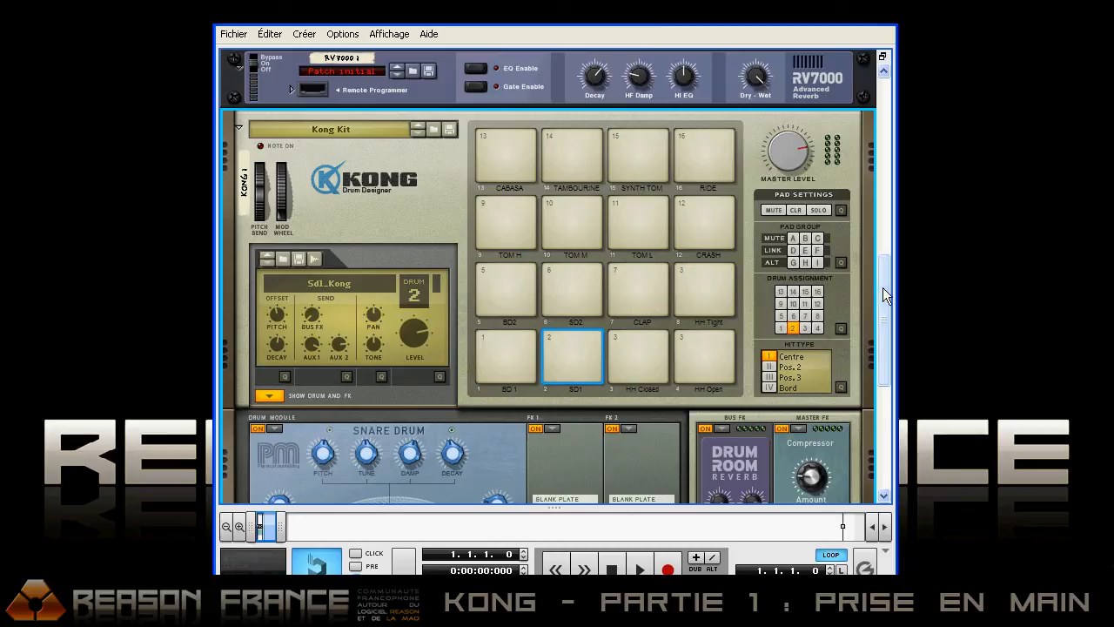
pyautogui.moveTo(890, 278); pyautogui.dragTo(871, 149)
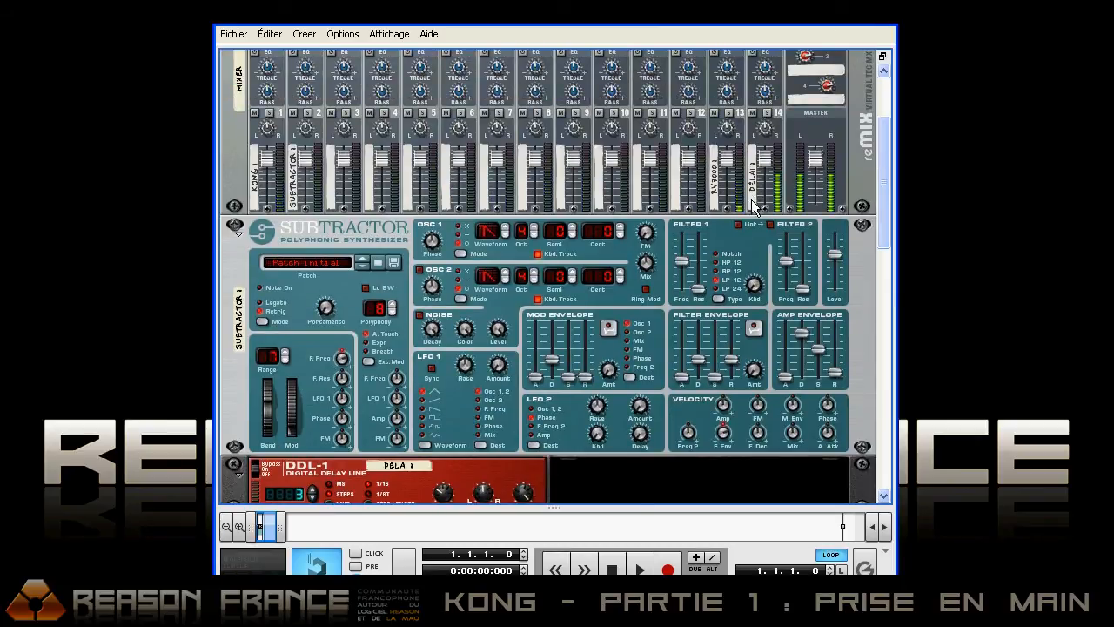
pyautogui.moveTo(726, 163); pyautogui.dragTo(728, 162)
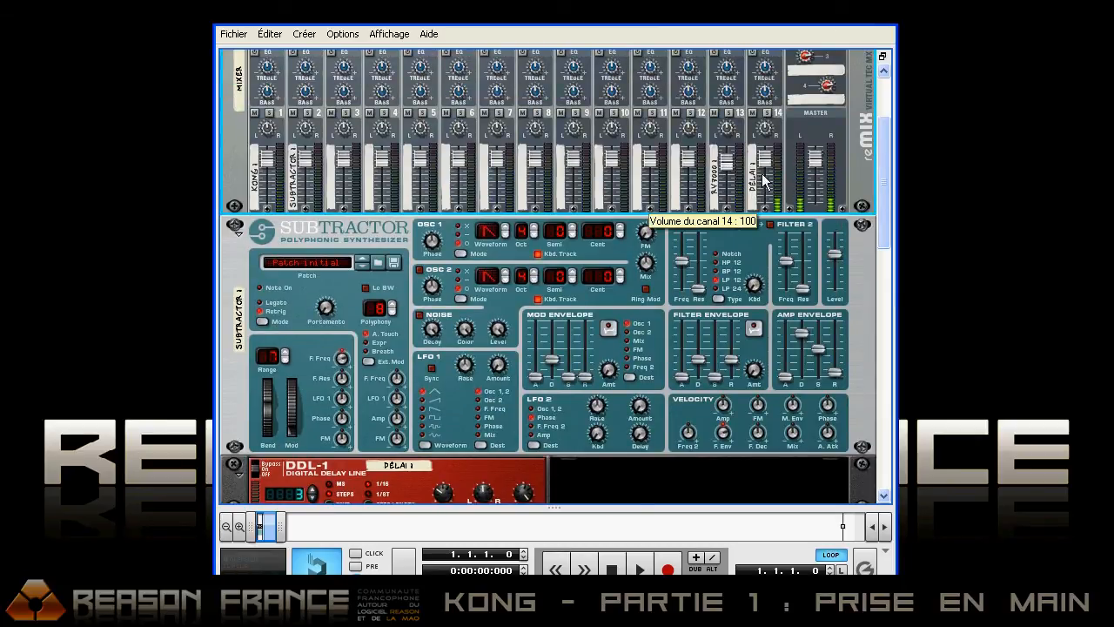
# Open Kong's quick edit mode for drum sends and bring SD1's Aux 1 and Aux 2 sends down to 0
pyautogui.moveTo(885, 166); pyautogui.dragTo(783, 320)
pyautogui.click(346, 409)
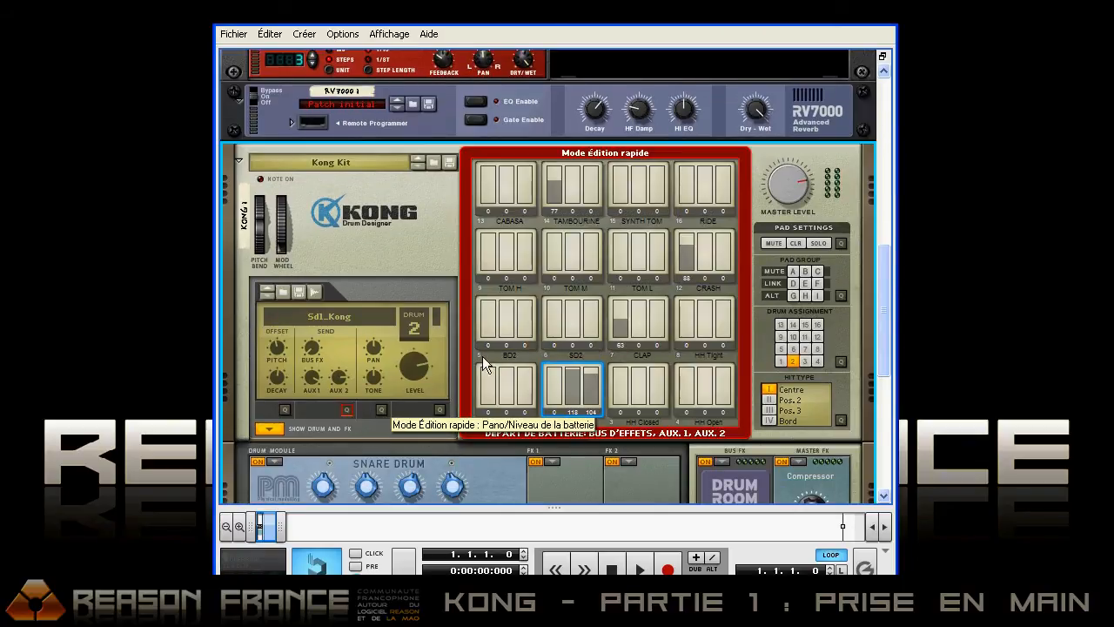
pyautogui.moveTo(572, 377); pyautogui.dragTo(560, 411)
pyautogui.moveTo(588, 392); pyautogui.dragTo(573, 425)
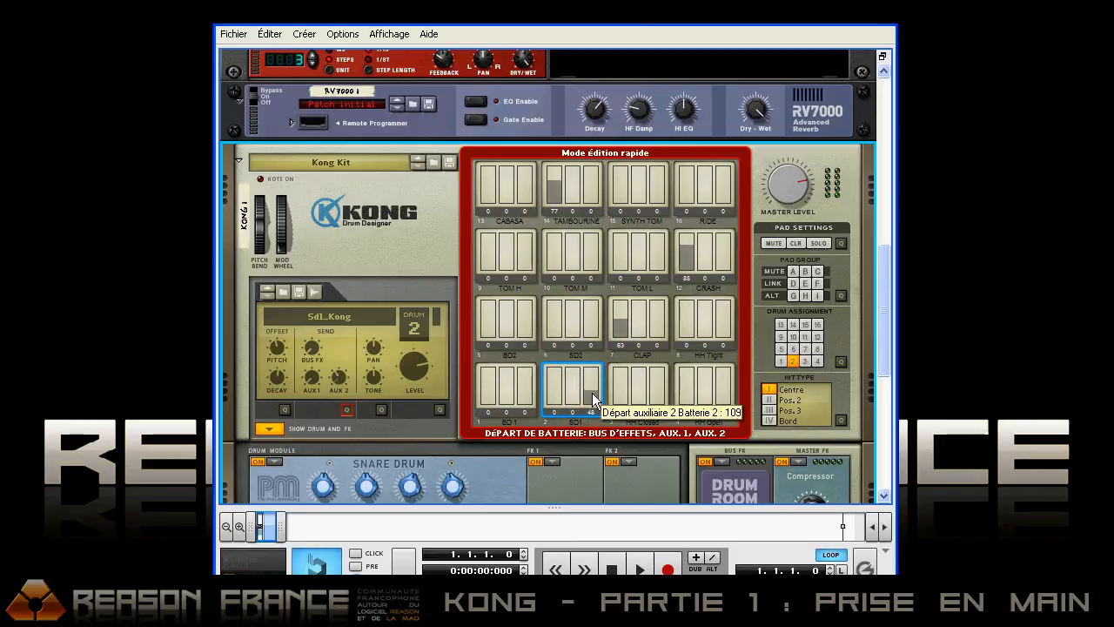
# Disconnect Kong's Aux Send Out 1 and 2 cables at the rear, return to the front and close the sends quick edit mode
pyautogui.press('Tab')
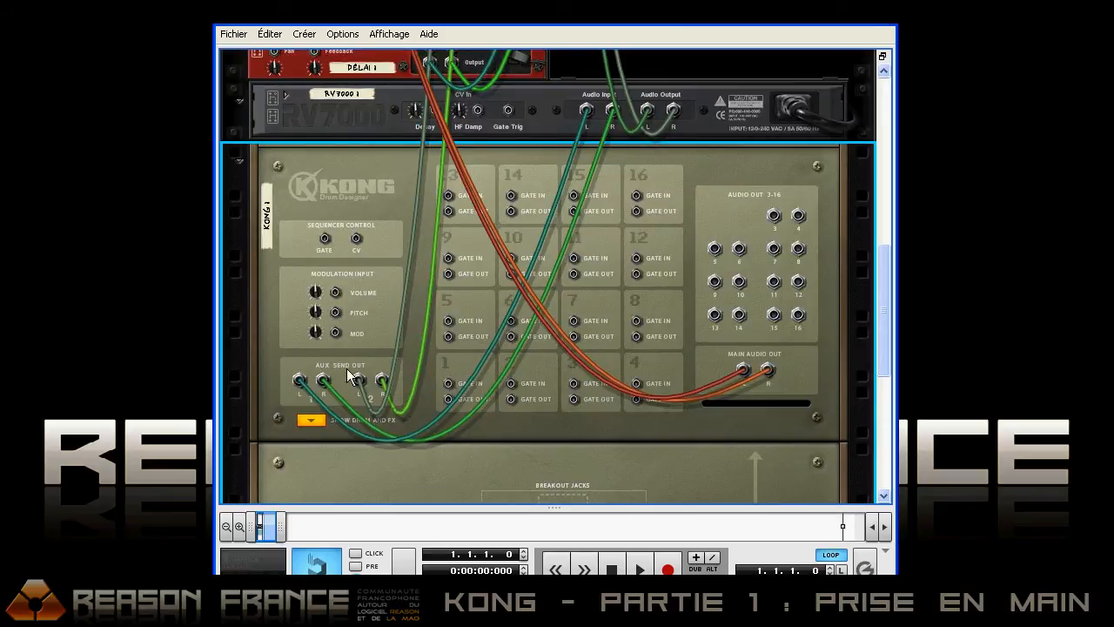
pyautogui.moveTo(301, 381); pyautogui.dragTo(307, 336)
pyautogui.moveTo(360, 383); pyautogui.dragTo(398, 347)
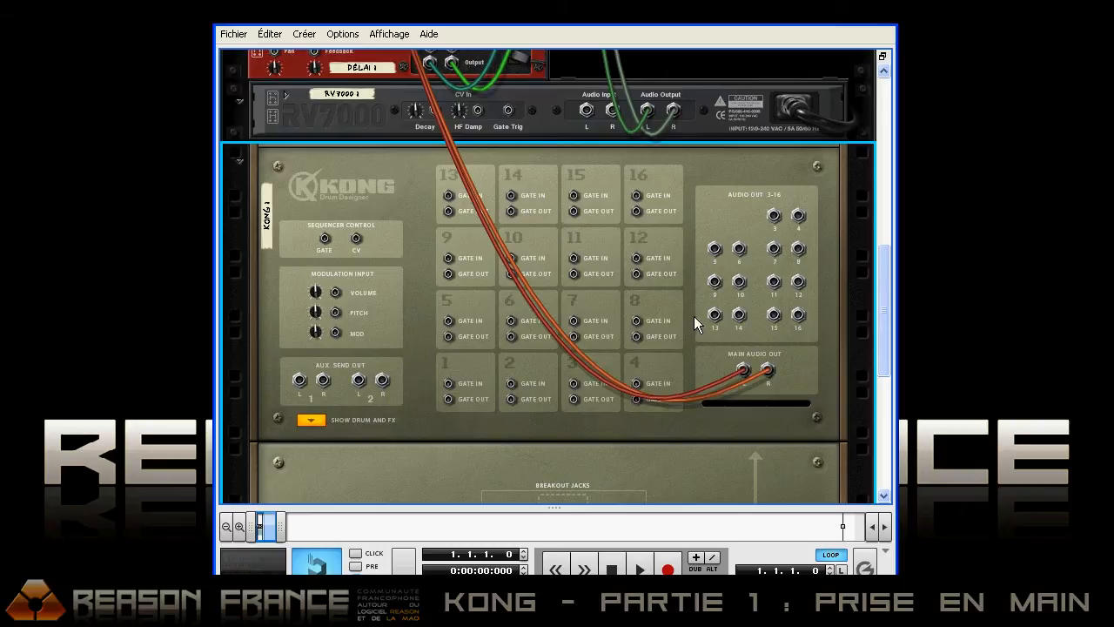
pyautogui.press('Tab')
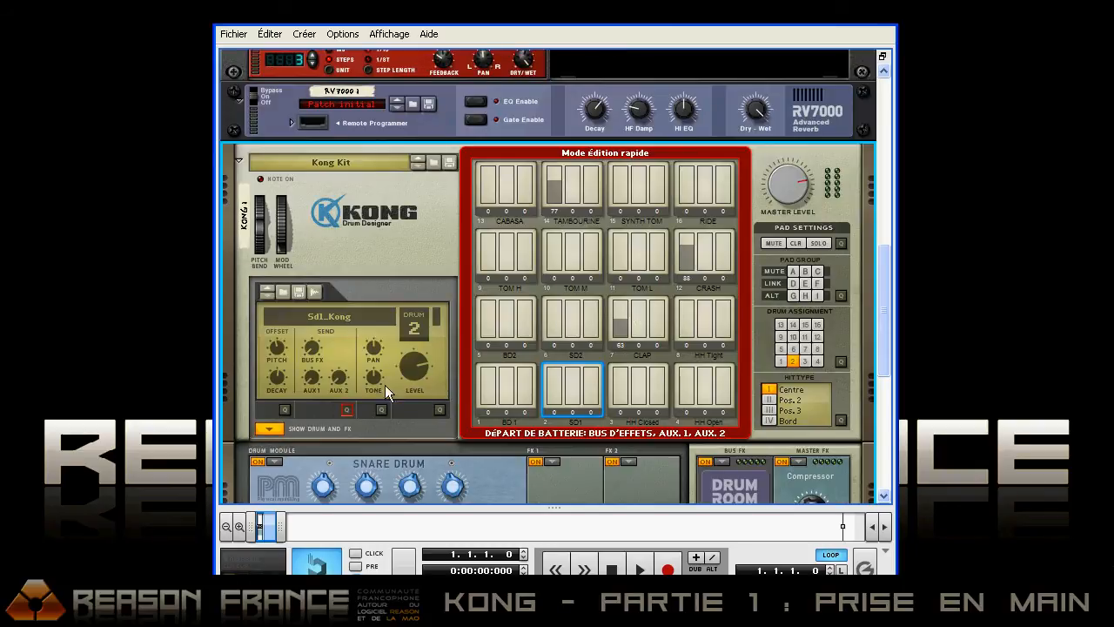
pyautogui.click(345, 410)
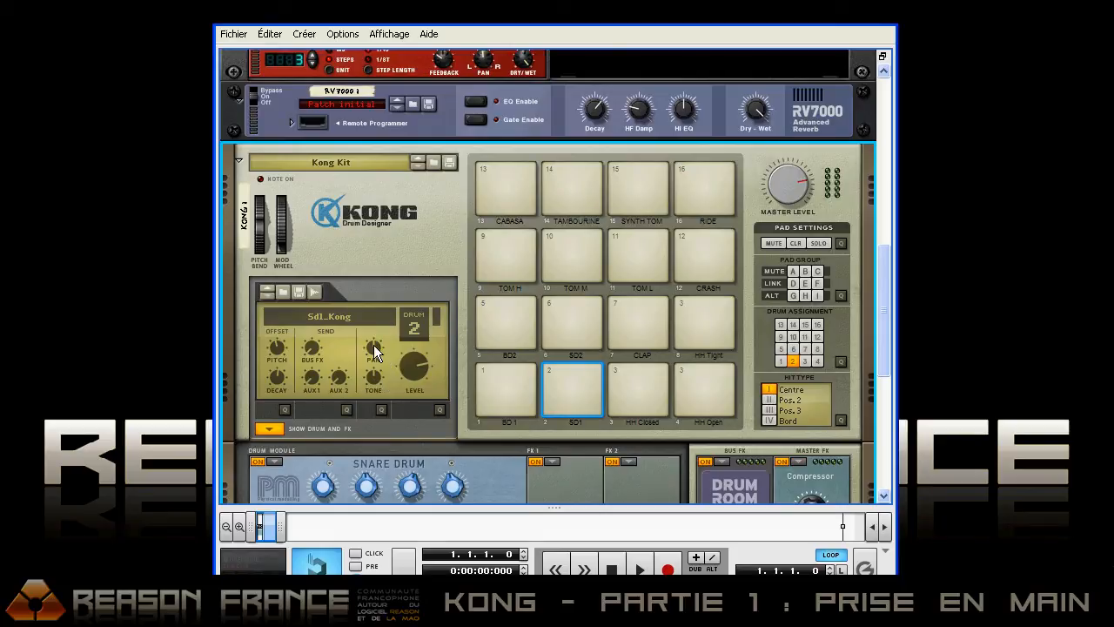
# Play the SD1 pad while sweeping its pan to -64 and back to centre
pyautogui.moveTo(374, 345)
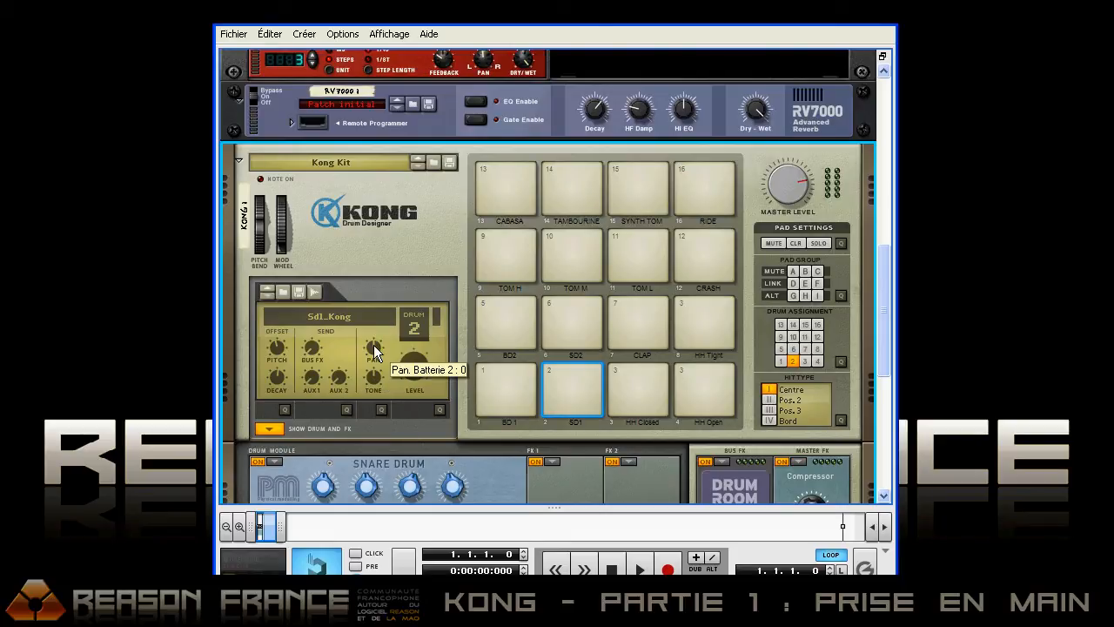
pyautogui.click(570, 392)
pyautogui.moveTo(372, 350); pyautogui.dragTo(383, 439)
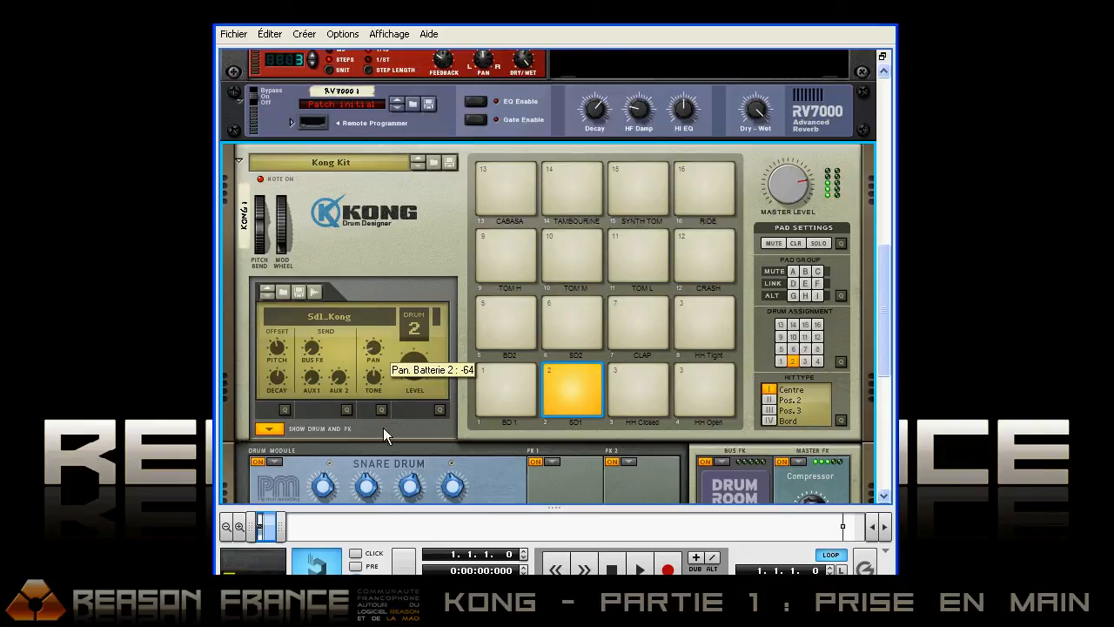
pyautogui.moveTo(395, 345)
pyautogui.mouseDown()
pyautogui.moveTo(452, 235)
pyautogui.moveTo(417, 347)
pyautogui.mouseUp()
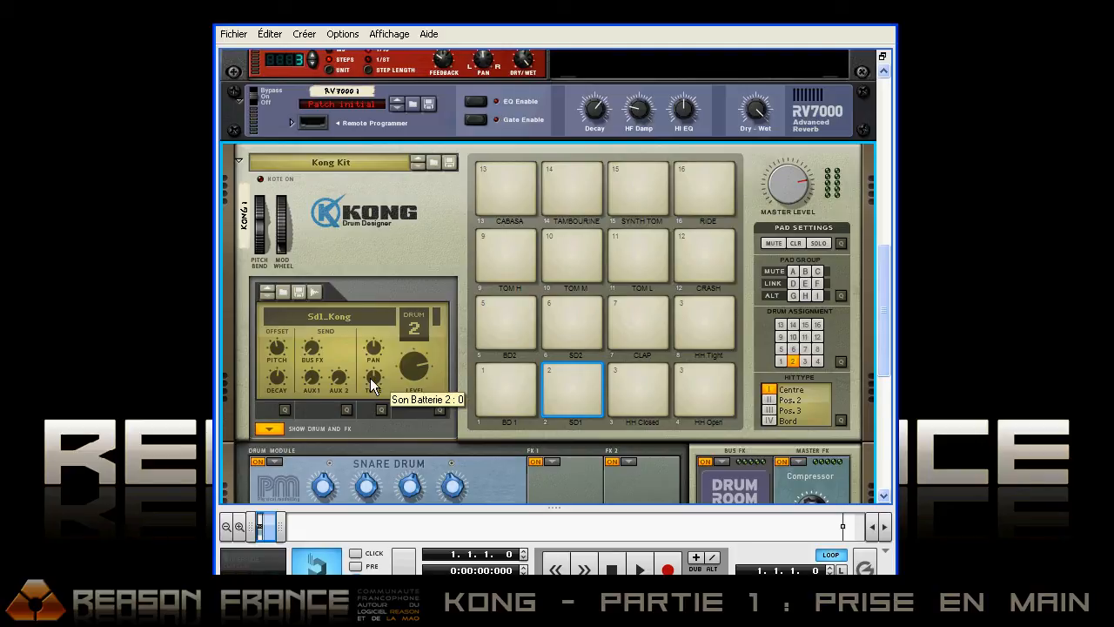
# Try raising SD1's tone to 49, and lower and raise its level while auditioning the pad
pyautogui.moveTo(373, 377); pyautogui.dragTo(423, 279)
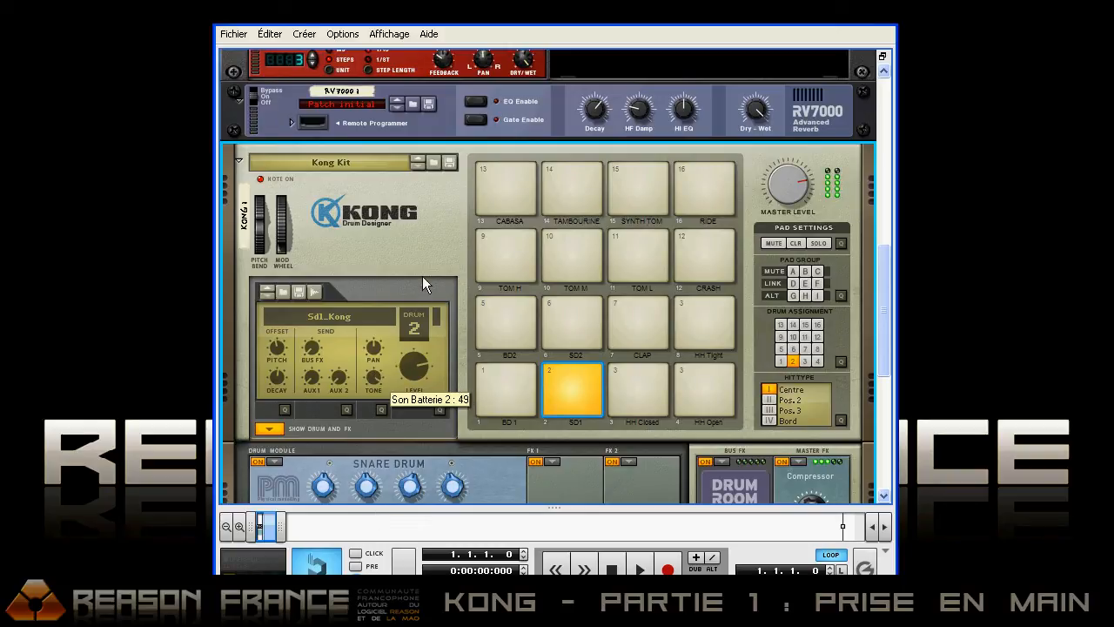
pyautogui.moveTo(409, 347); pyautogui.dragTo(452, 501)
pyautogui.moveTo(433, 413); pyautogui.dragTo(435, 385)
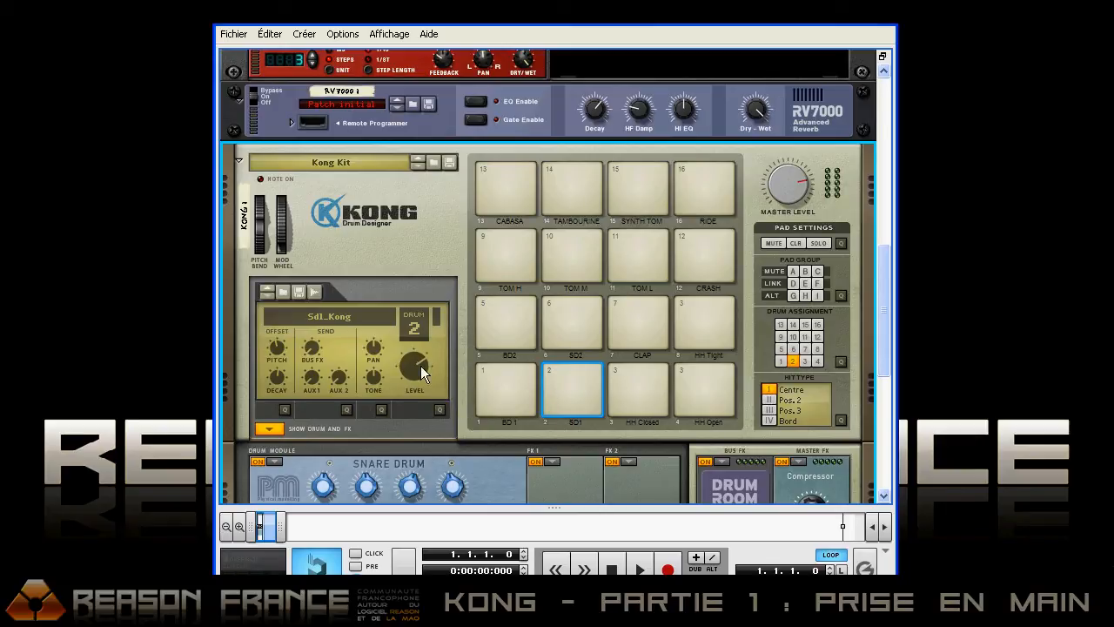
# Adjust SD1's pan and level in quick edit mode, and show the tone and level quick edit
pyautogui.click(382, 409)
pyautogui.moveTo(577, 381); pyautogui.dragTo(396, 347)
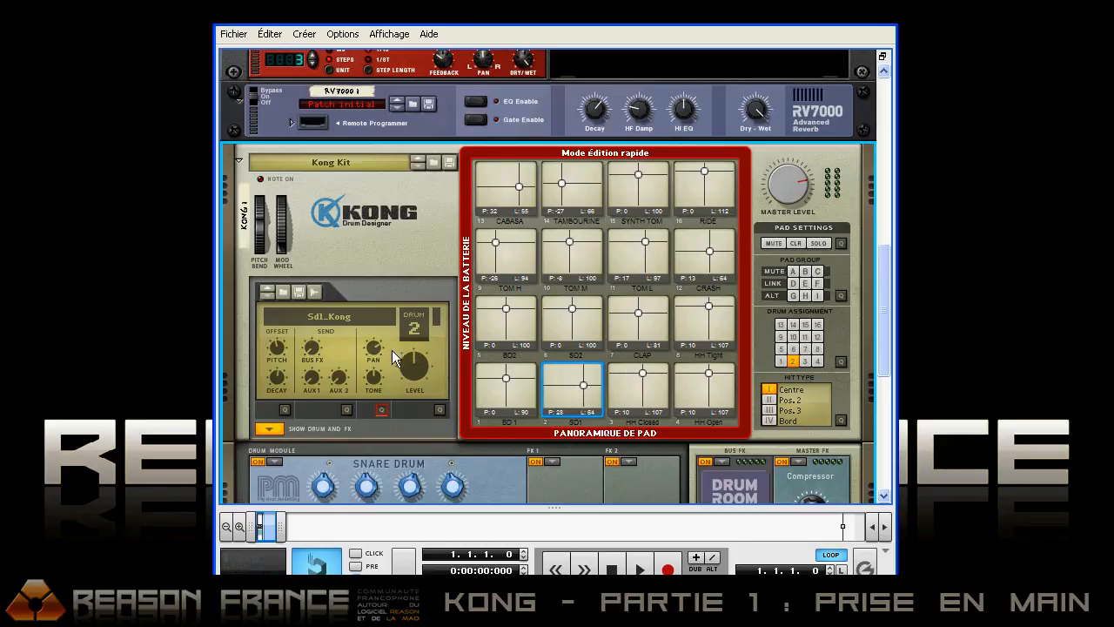
pyautogui.moveTo(577, 393); pyautogui.dragTo(413, 370)
pyautogui.click(439, 410)
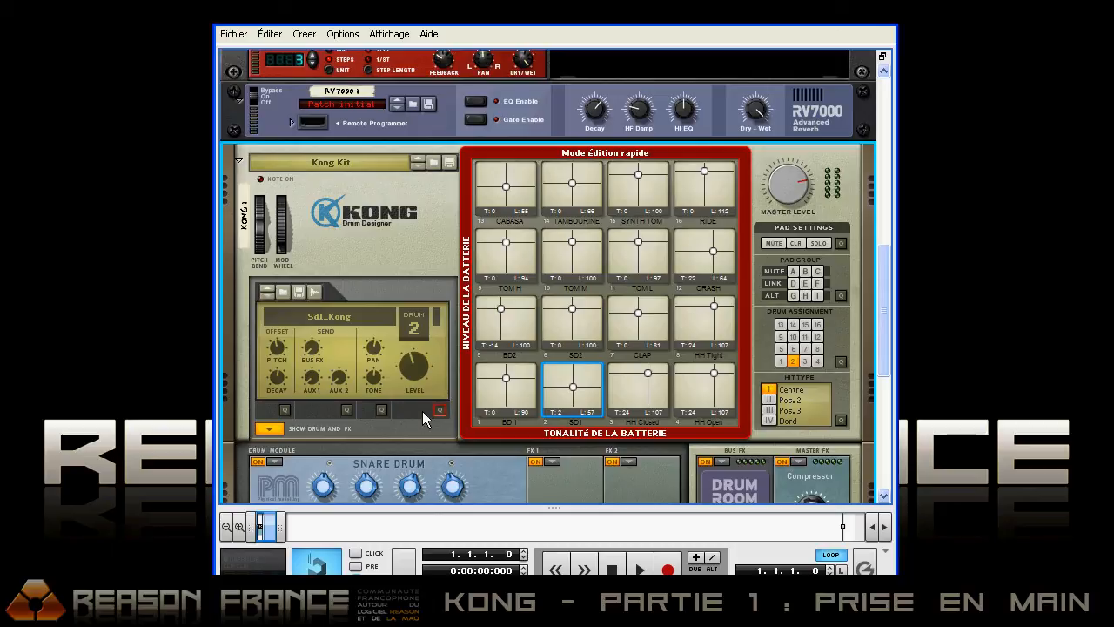
# Set SD1 to a near-centre pan and a level of about 73 in pan and level quick edit, and close quick edit
pyautogui.click(381, 410)
pyautogui.click(578, 380)
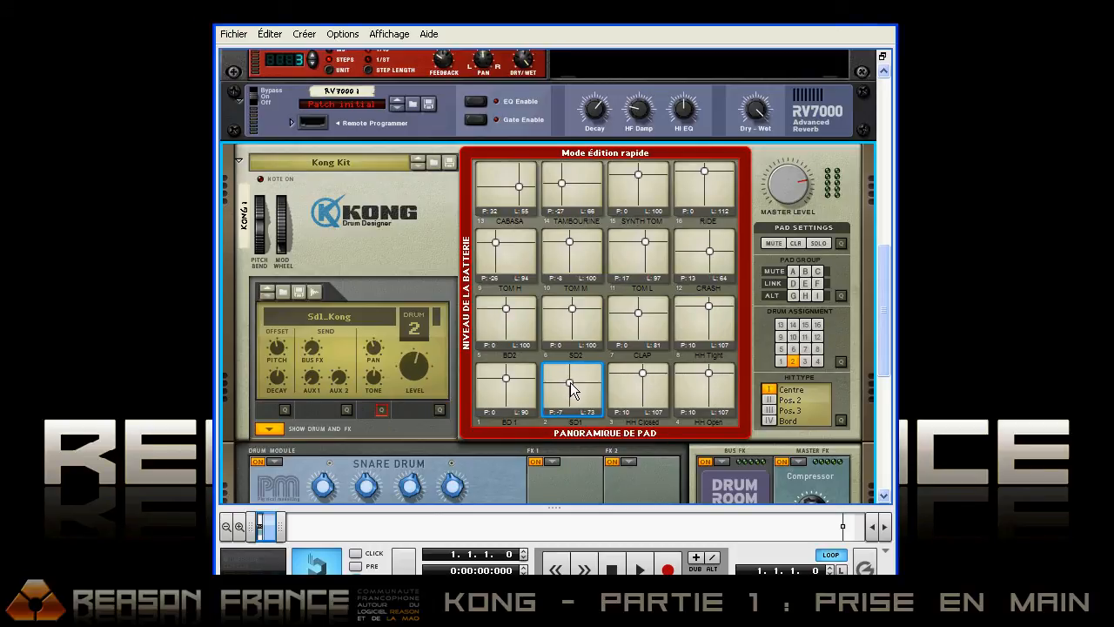
pyautogui.moveTo(573, 384); pyautogui.dragTo(574, 382)
pyautogui.click(380, 411)
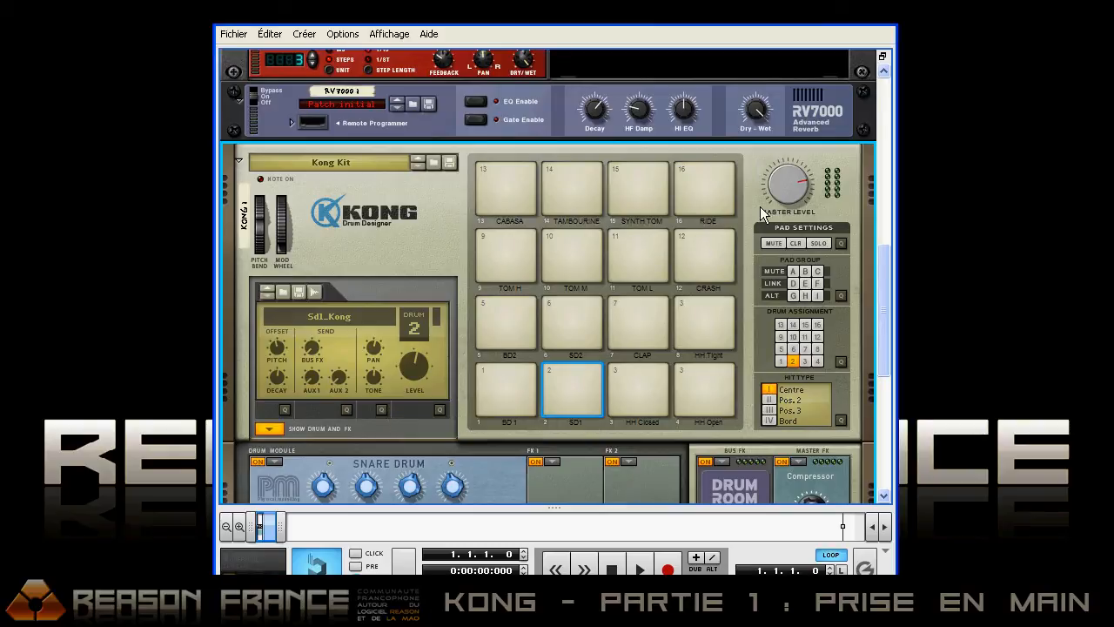
# Sweep Kong's master level down and back up, and fine-tune it while the drum loop plays
pyautogui.moveTo(794, 183); pyautogui.dragTo(785, 254)
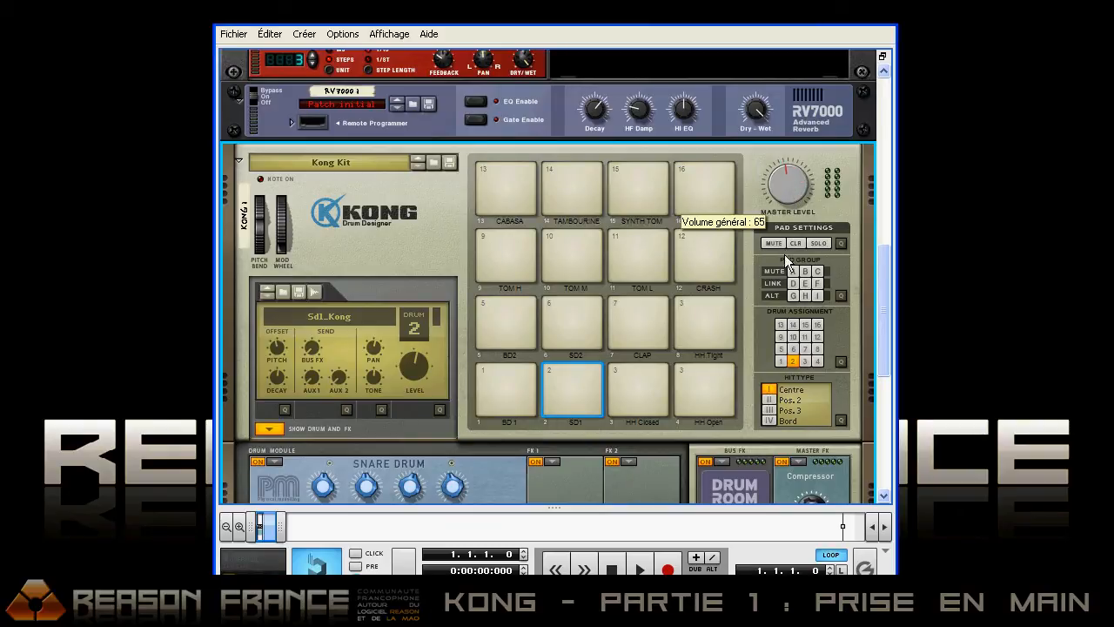
pyautogui.moveTo(787, 327); pyautogui.dragTo(801, 271)
pyautogui.moveTo(824, 210); pyautogui.dragTo(829, 203)
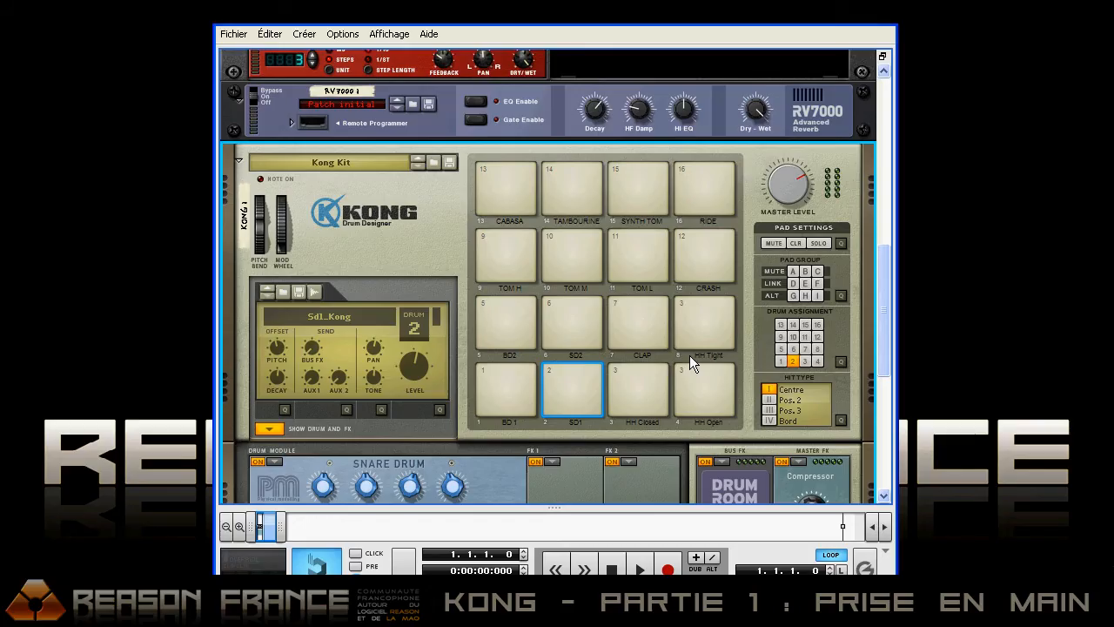
pyautogui.click(640, 570)
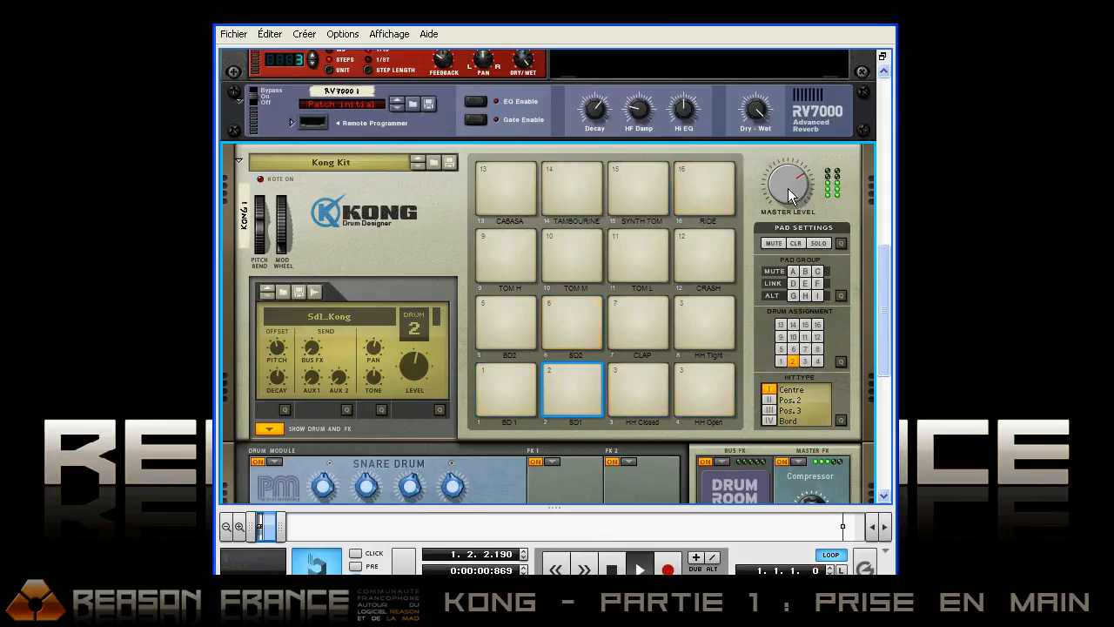
pyautogui.moveTo(785, 203); pyautogui.dragTo(782, 204)
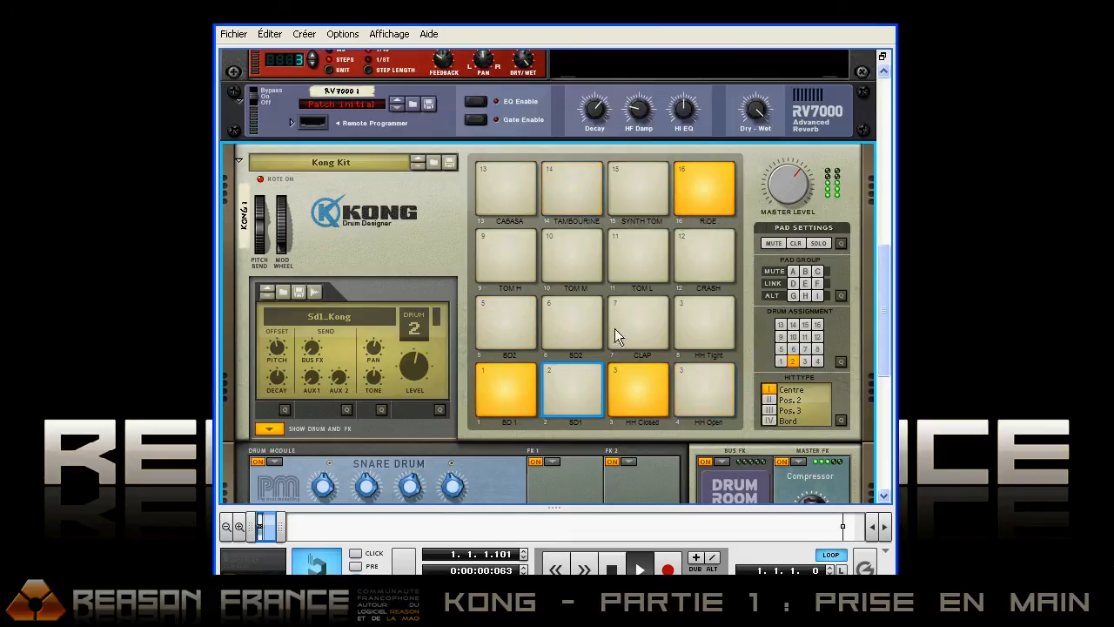
# Mute the BD 1, HH Closed, Tambourine and SD2 pads one by one during playback, and clear all the mutes
pyautogui.click(518, 387)
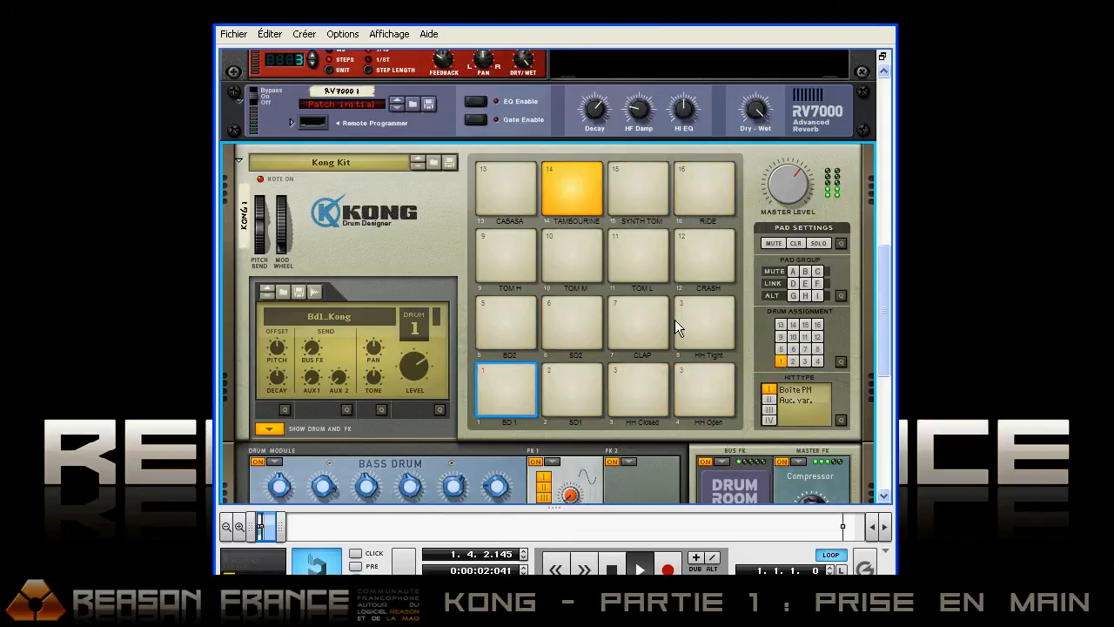
pyautogui.click(779, 245)
pyautogui.click(647, 388)
pyautogui.click(766, 246)
pyautogui.click(581, 197)
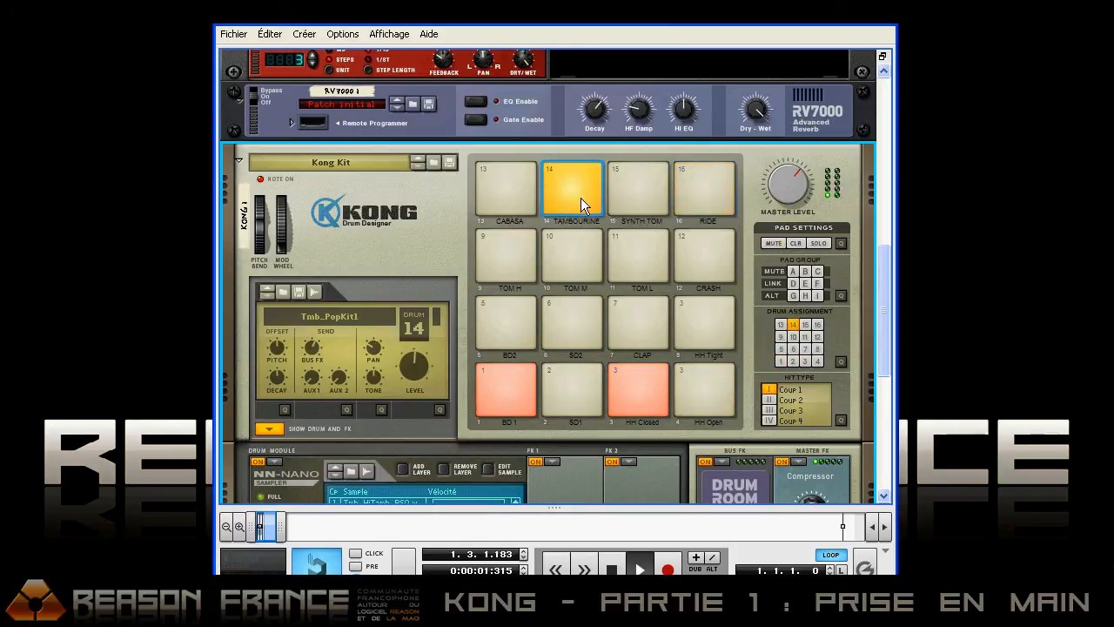
pyautogui.click(771, 244)
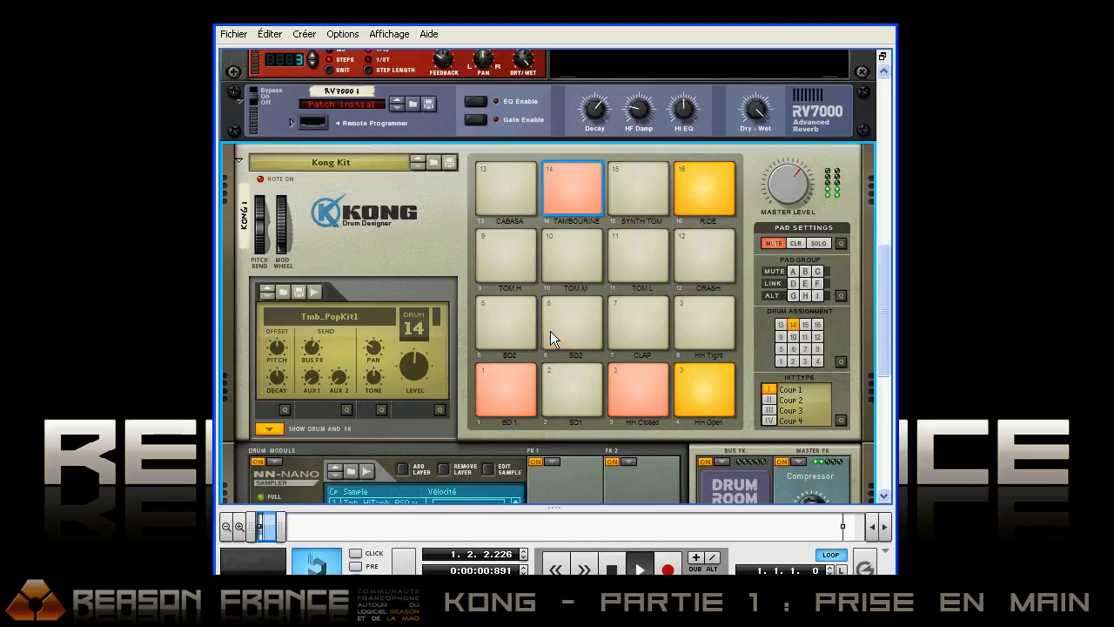
pyautogui.click(550, 331)
pyautogui.click(770, 243)
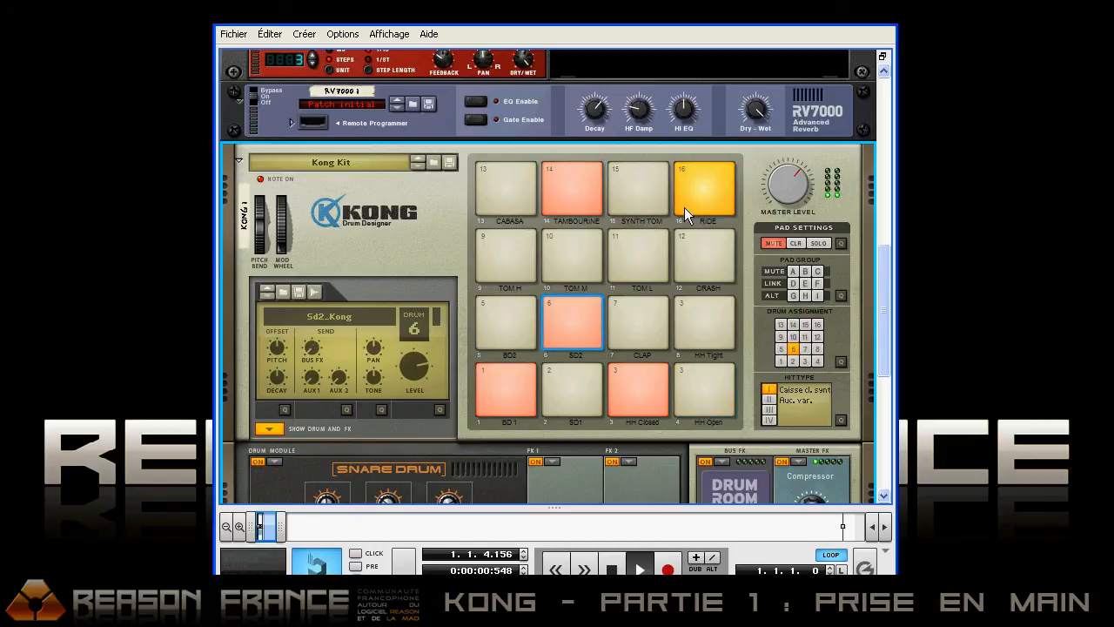
pyautogui.click(797, 242)
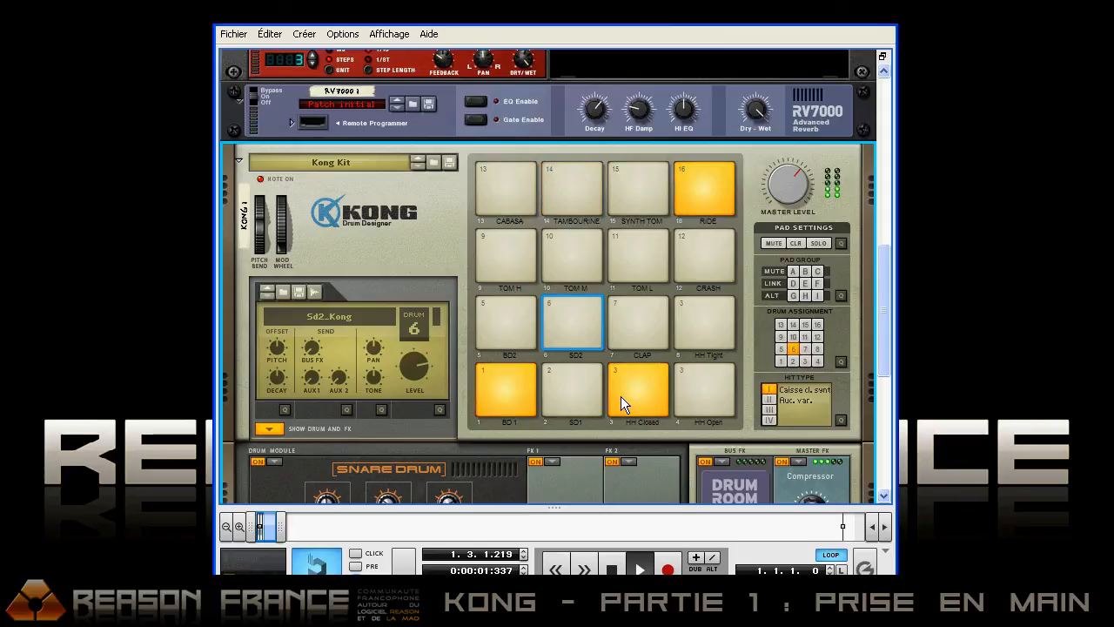
# Solo the BD 1, Tambourine and HH Open pads during playback, and clear all the solos
pyautogui.click(496, 396)
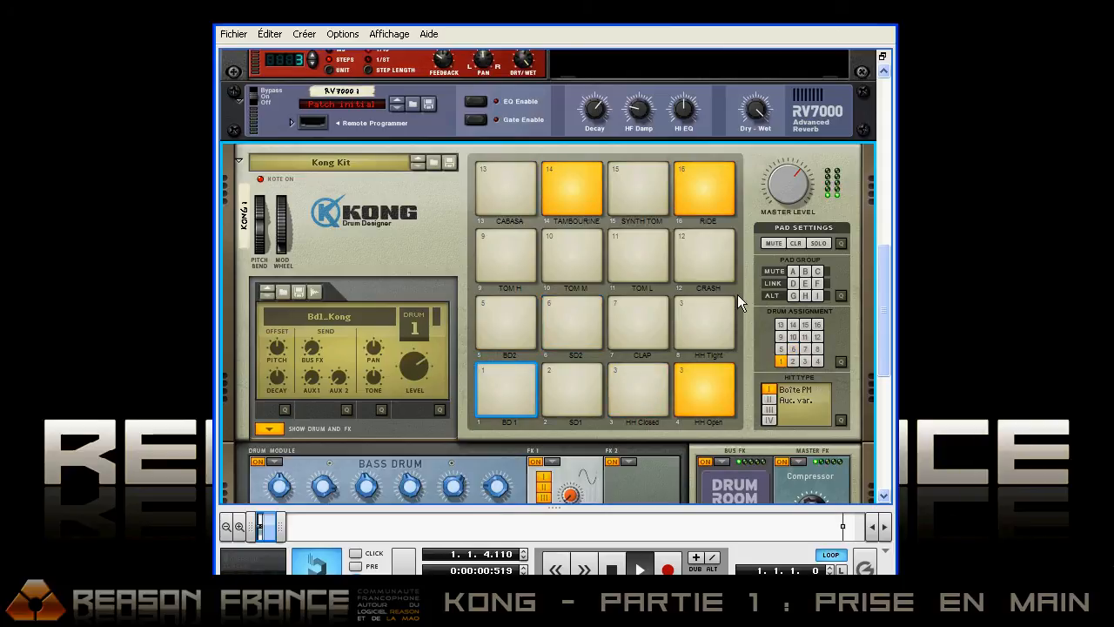
pyautogui.click(821, 242)
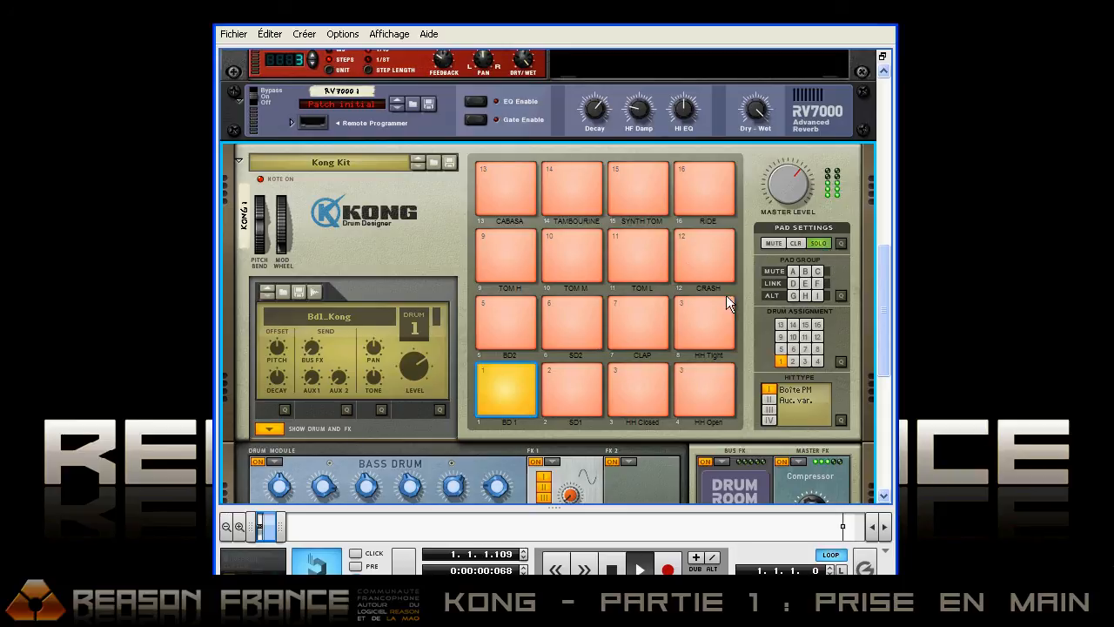
pyautogui.click(819, 245)
pyautogui.click(818, 245)
pyautogui.click(573, 186)
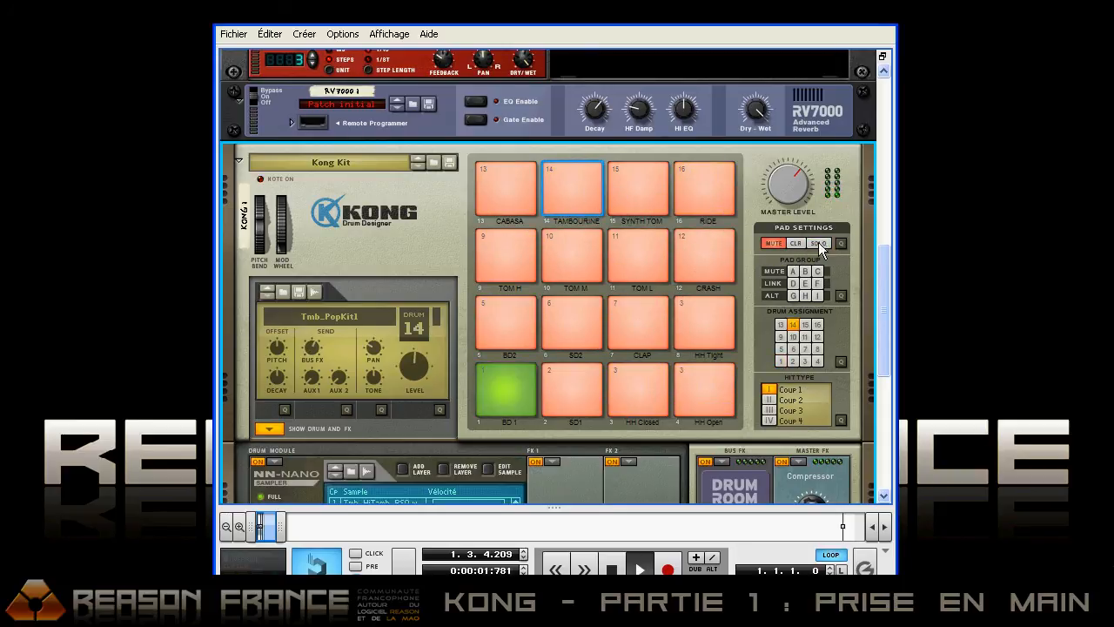
pyautogui.click(709, 391)
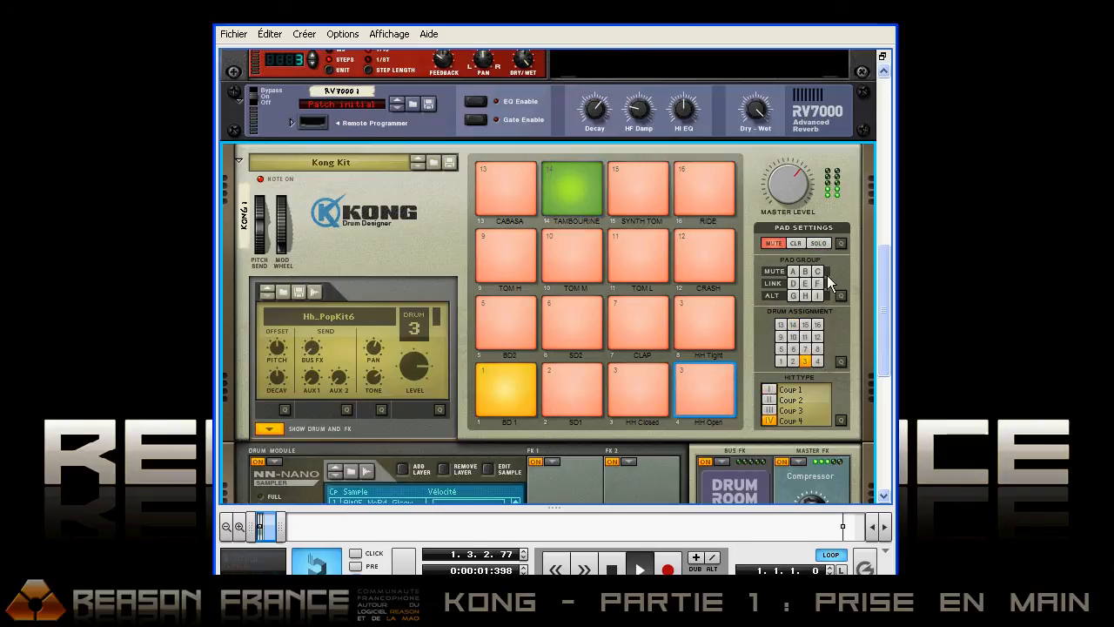
pyautogui.click(820, 243)
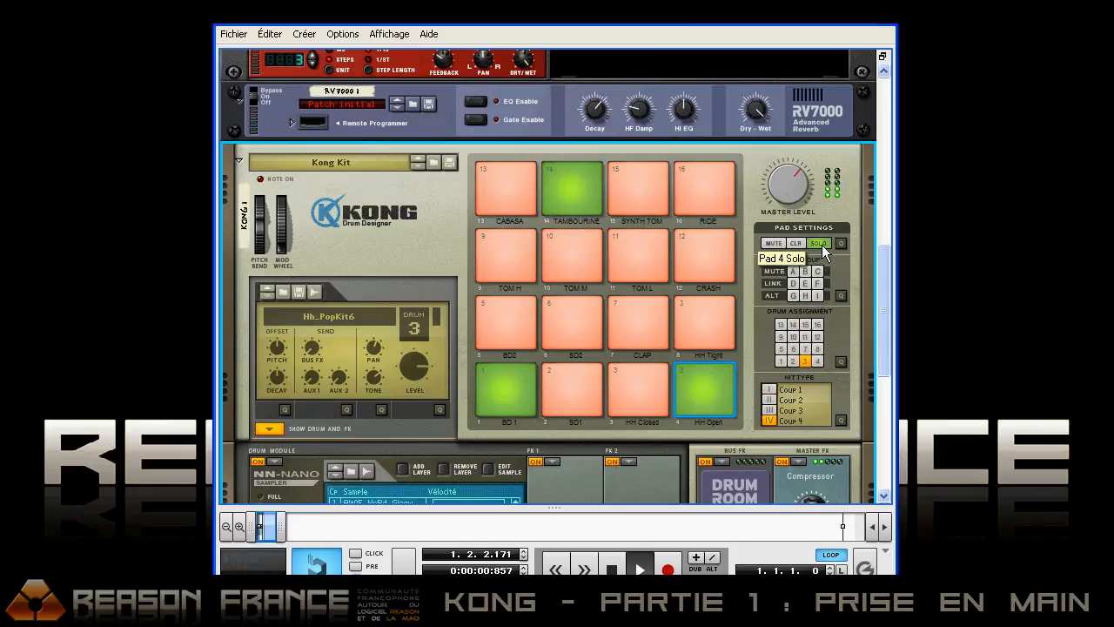
pyautogui.click(796, 244)
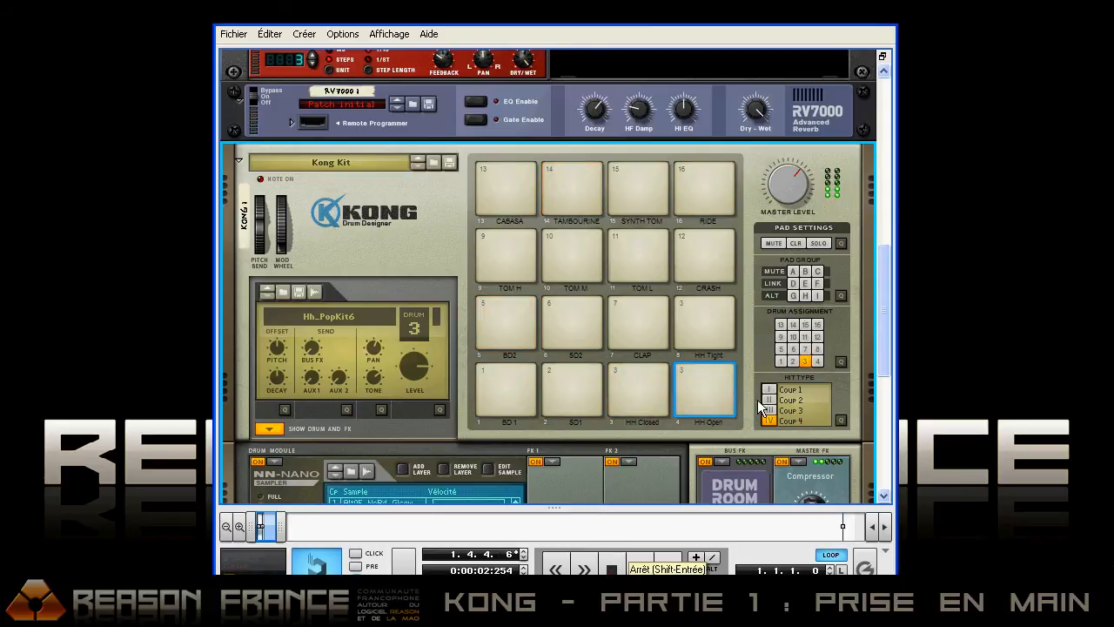
# Enter mute/solo quick edit for the pads, mute BD 1 and SD1, and unmute both
pyautogui.click(840, 243)
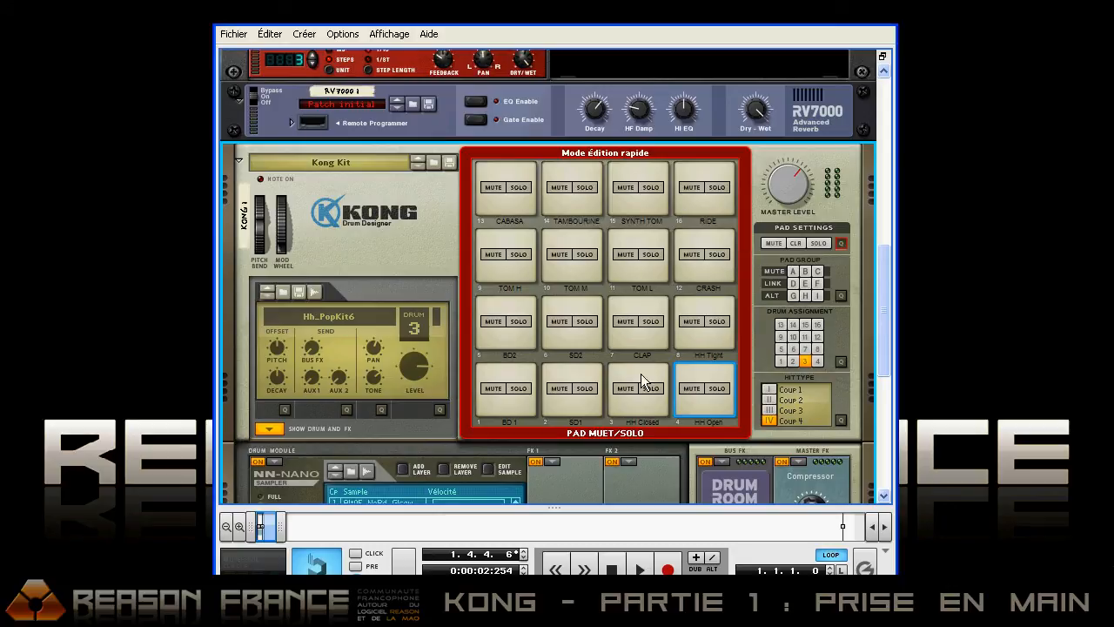
pyautogui.click(493, 390)
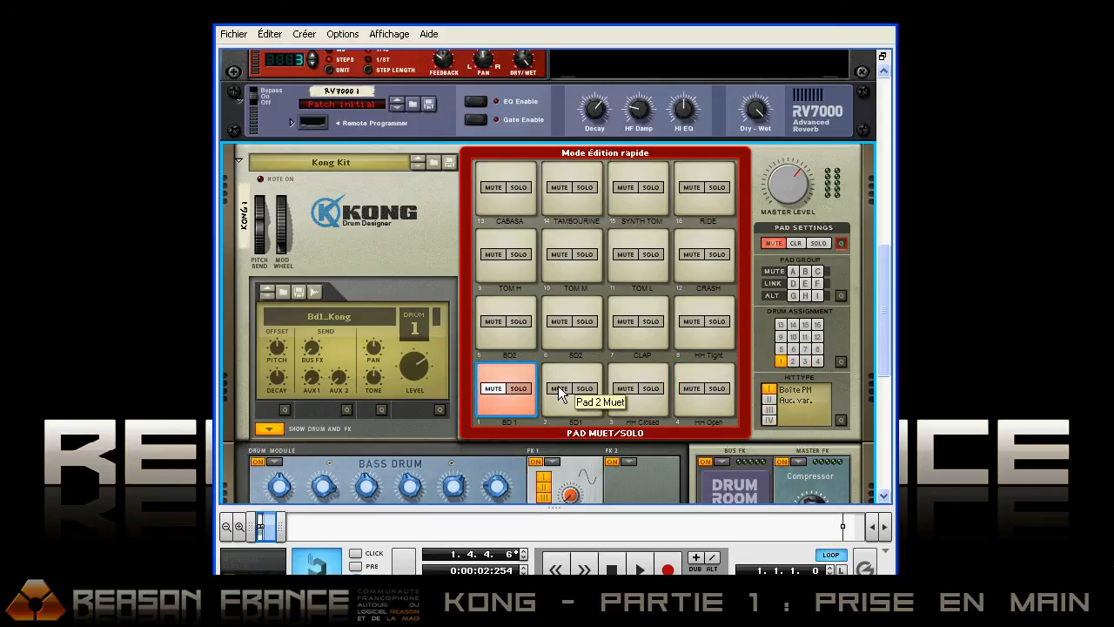
pyautogui.click(559, 388)
pyautogui.click(560, 389)
pyautogui.click(492, 388)
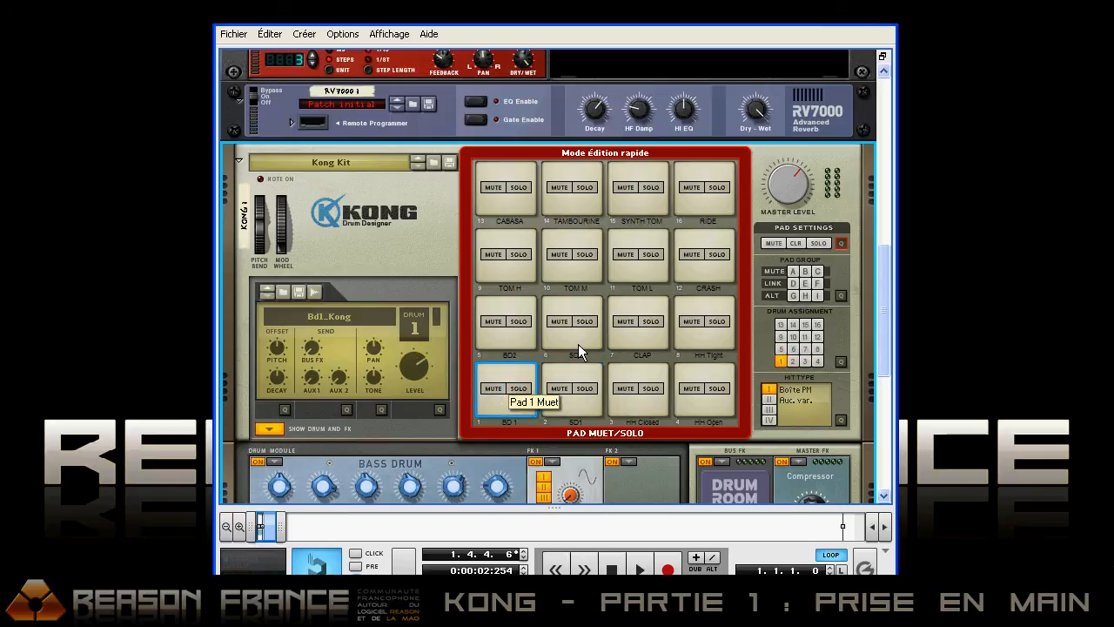
# Solo the SD2, CLAP and BD2 pads in quick edit, remove the solos, and close quick edit
pyautogui.click(584, 321)
pyautogui.click(649, 324)
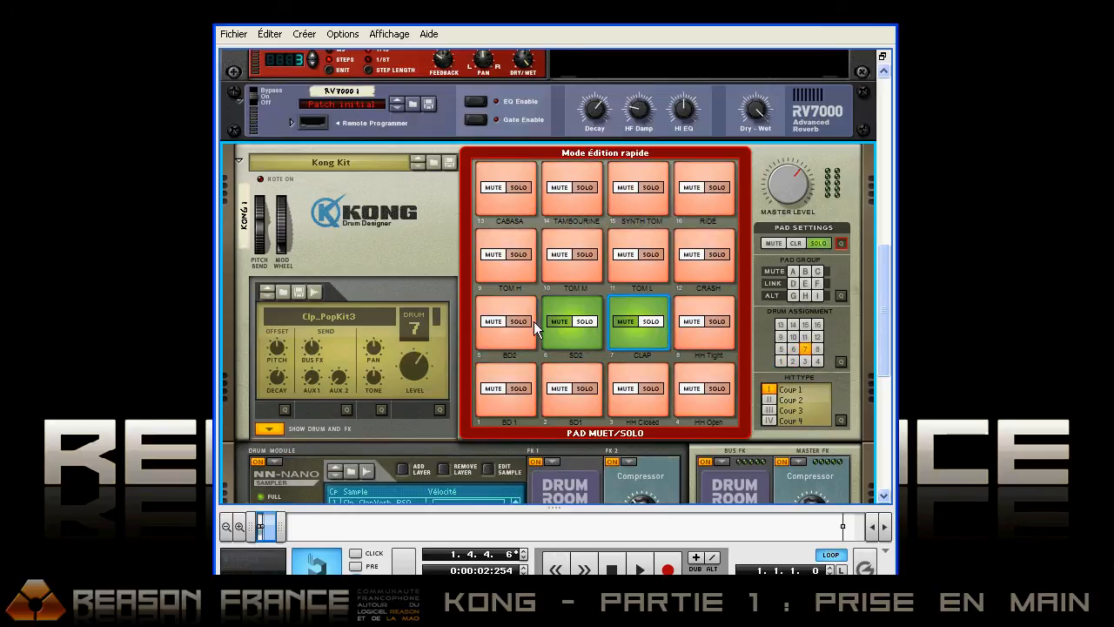
pyautogui.click(520, 323)
pyautogui.click(520, 323)
pyautogui.click(583, 322)
pyautogui.click(651, 321)
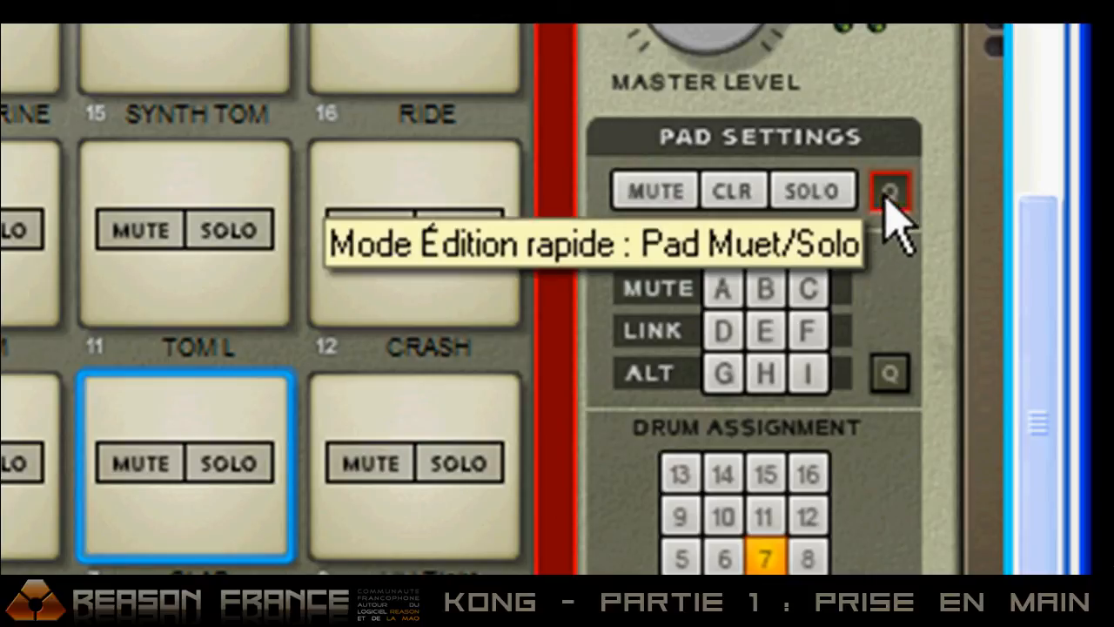
pyautogui.click(888, 193)
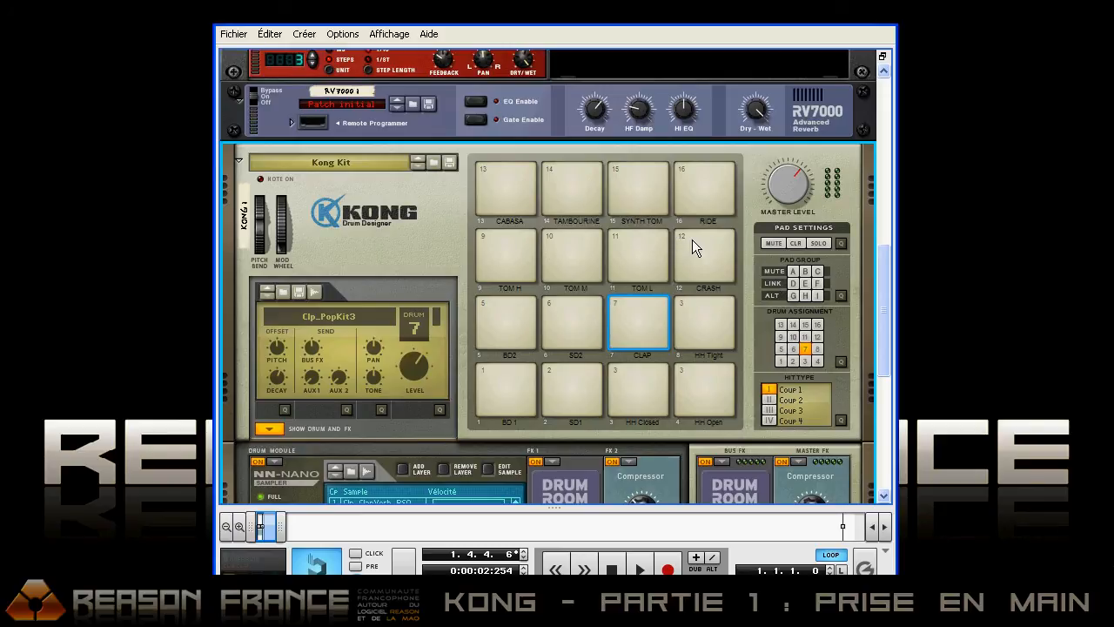
# Audition the CRASH and SD1 pads, and raise Kong's master level
pyautogui.click(688, 265)
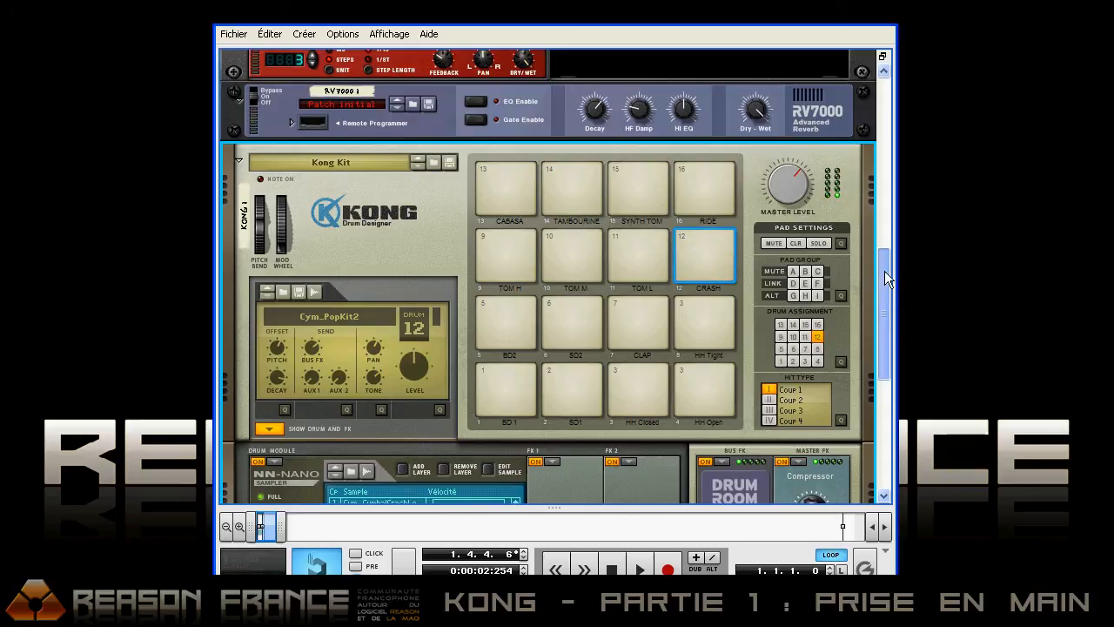
pyautogui.scroll(-5, 883, 295)
pyautogui.scroll(1, 877, 316)
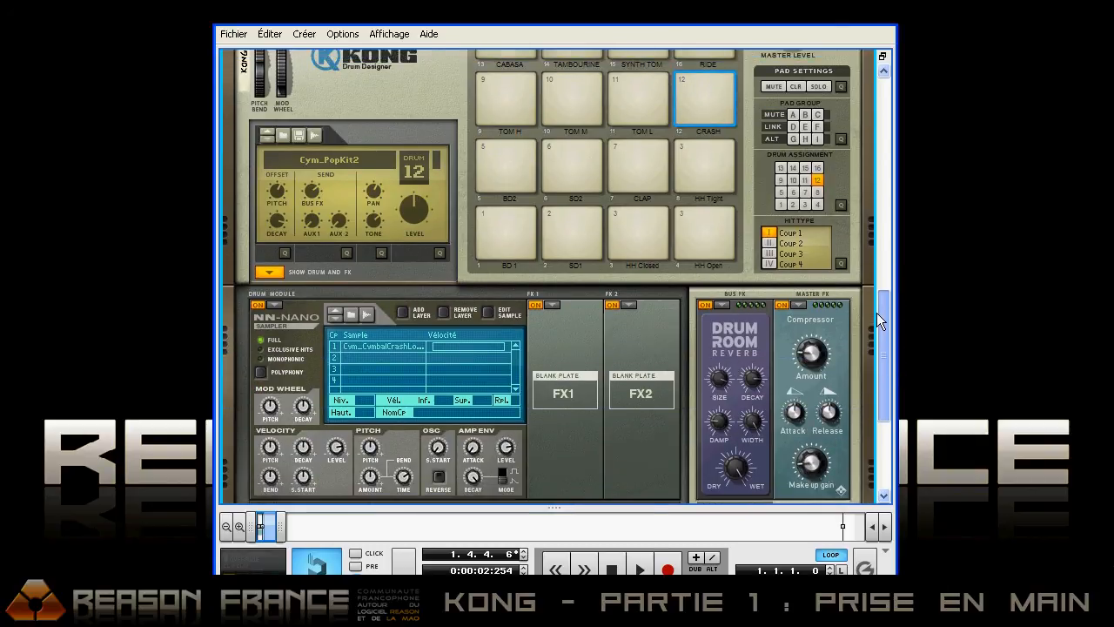
pyautogui.click(569, 239)
pyautogui.scroll(2, 881, 297)
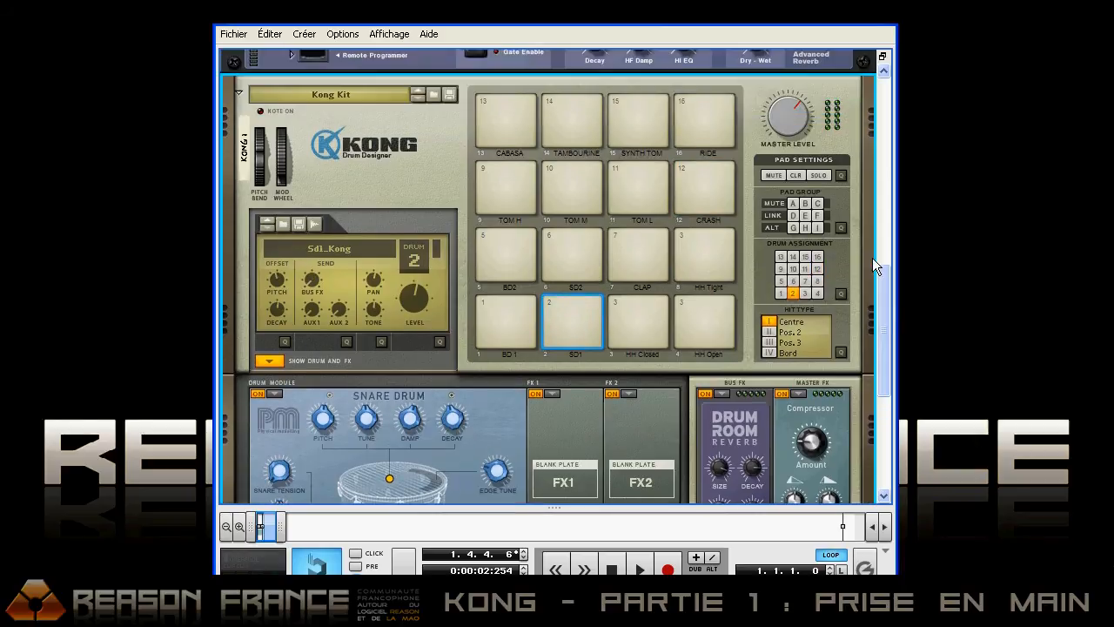
pyautogui.moveTo(785, 106); pyautogui.dragTo(785, 93)
# Play the SD1 and CRASH pads alternately to hear how they overlap without a mute group
pyautogui.click(574, 308)
pyautogui.moveTo(794, 114)
pyautogui.click(708, 178)
pyautogui.click(573, 318)
pyautogui.click(706, 197)
pyautogui.click(585, 306)
# Assign the CRASH and SD1 pads to mute group A
pyautogui.click(701, 176)
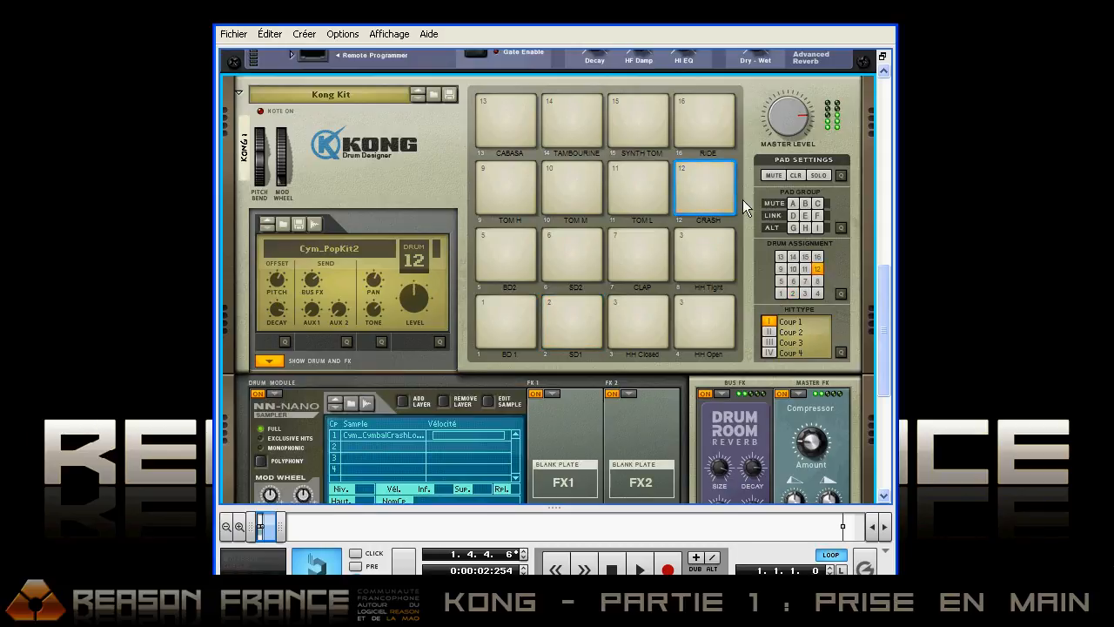
pyautogui.click(794, 204)
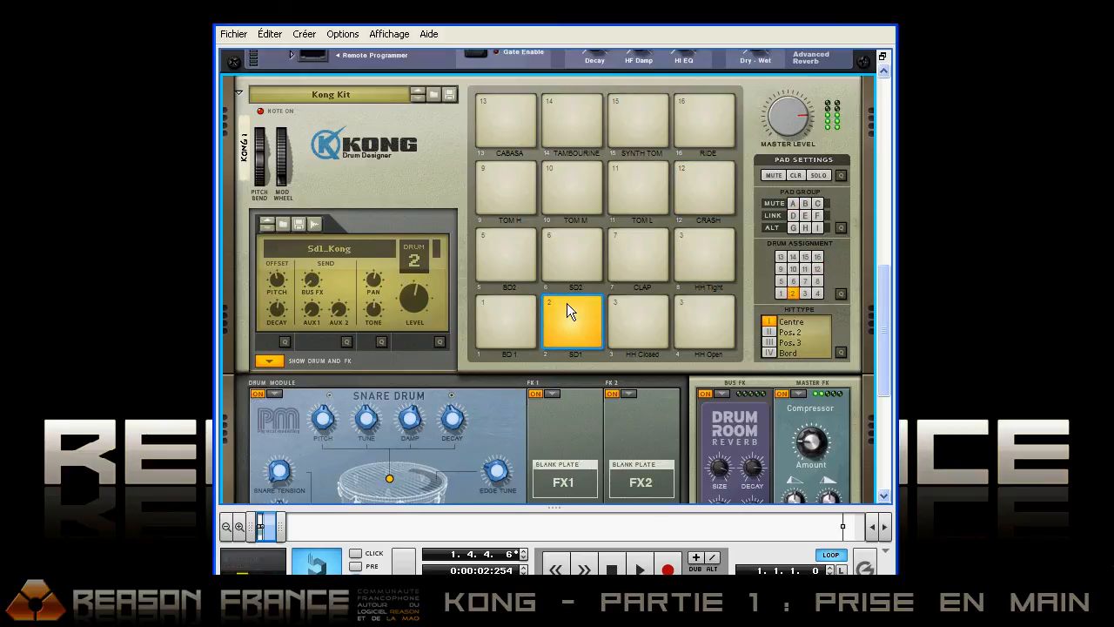
pyautogui.click(793, 204)
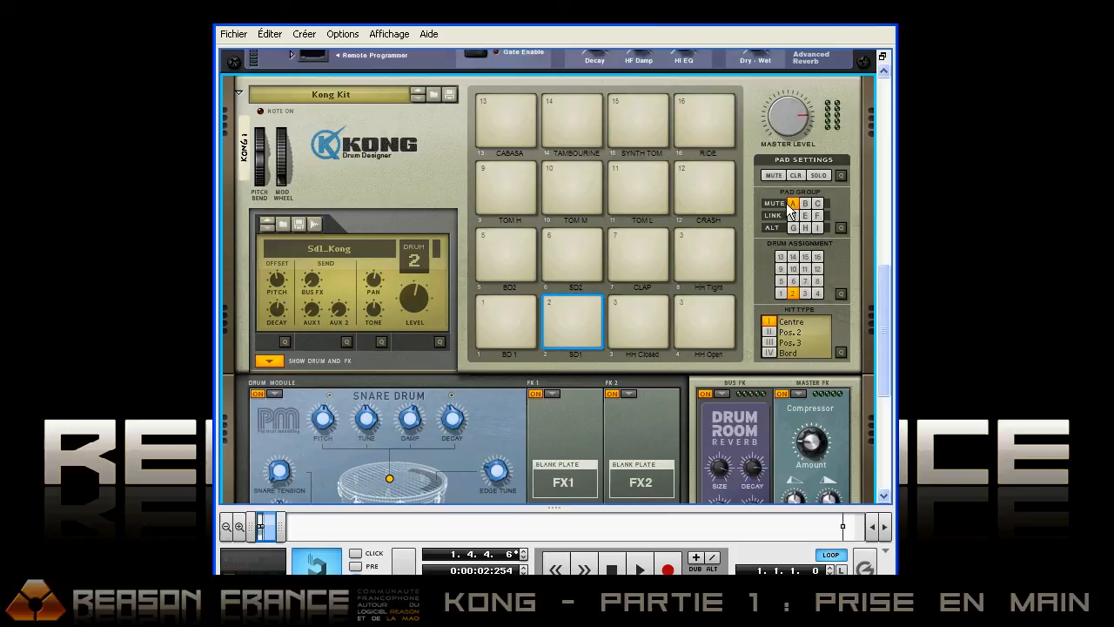
# Play the CRASH and SD1 pads alternately to test how mute group A cuts their sounds
pyautogui.click(704, 170)
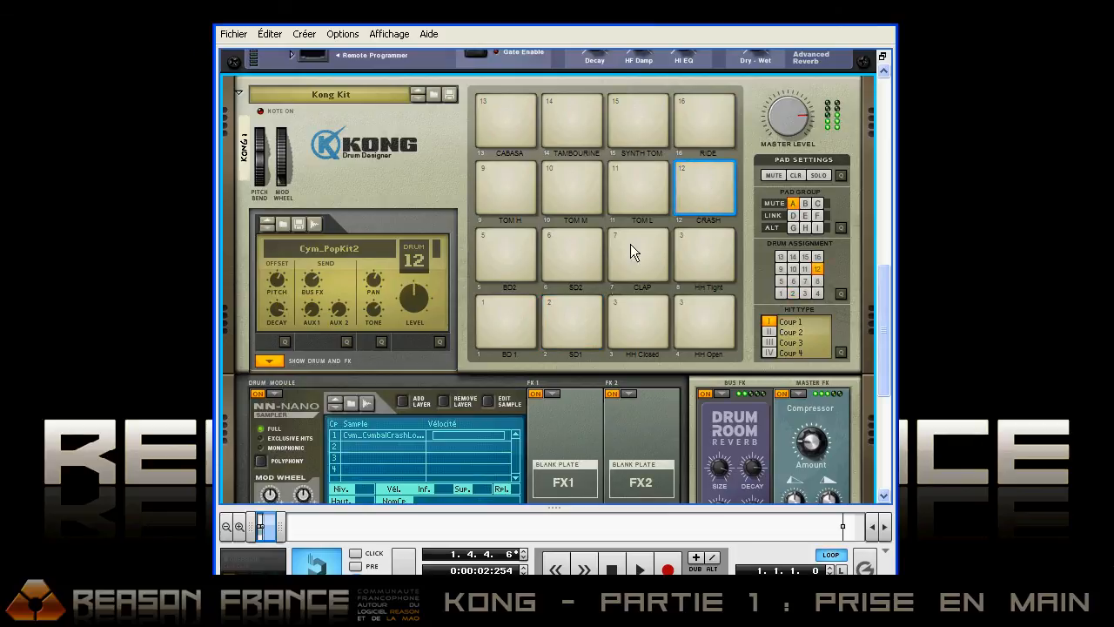
pyautogui.click(573, 309)
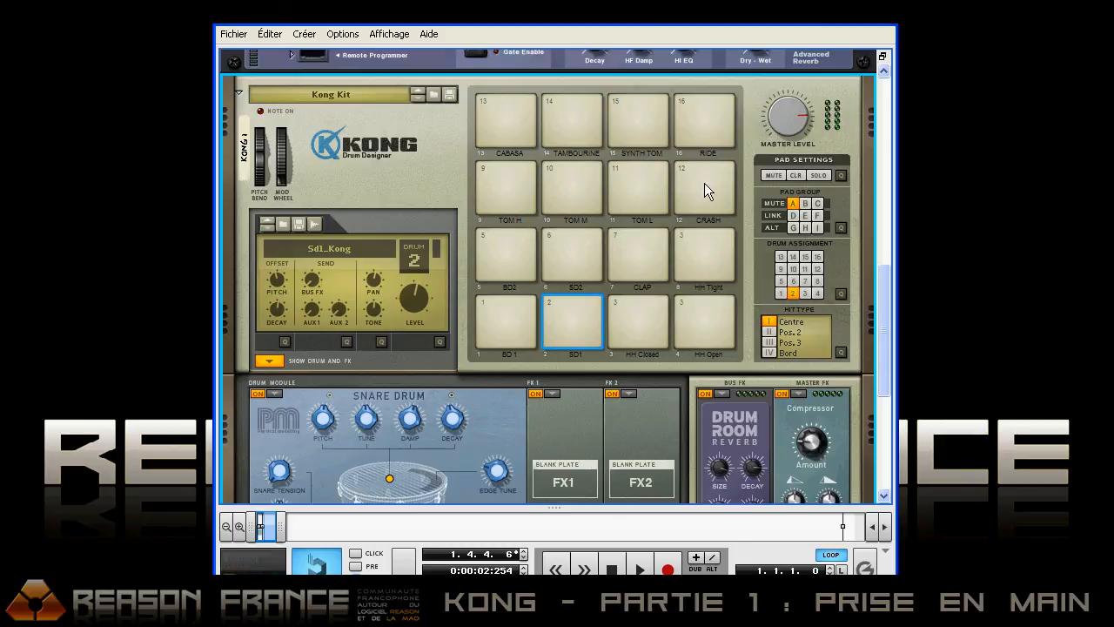
pyautogui.click(709, 167)
pyautogui.click(594, 297)
pyautogui.click(704, 175)
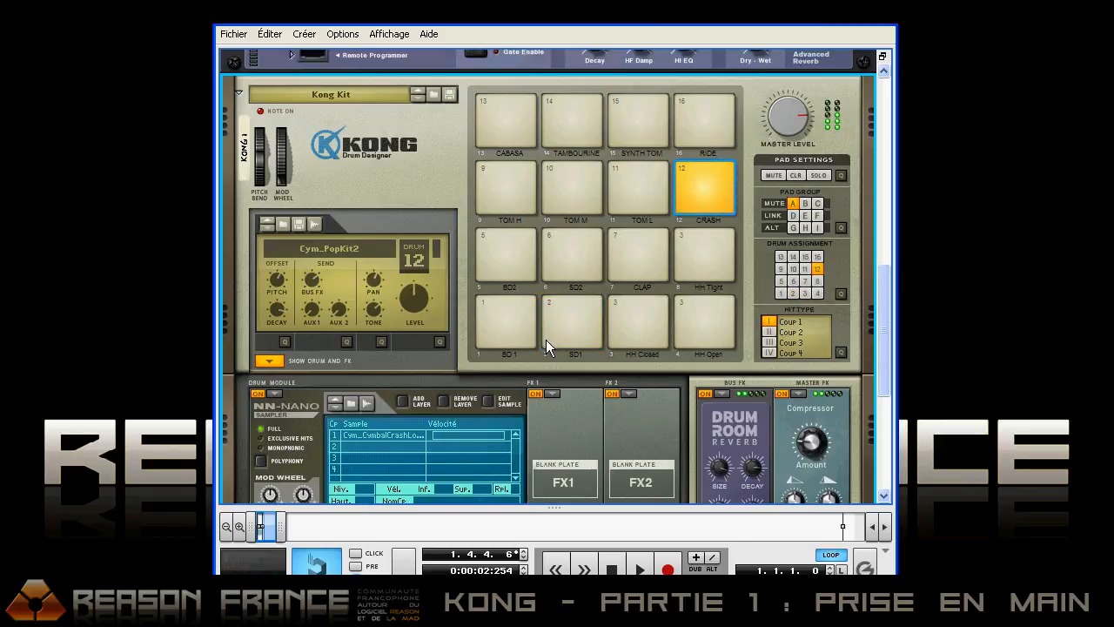